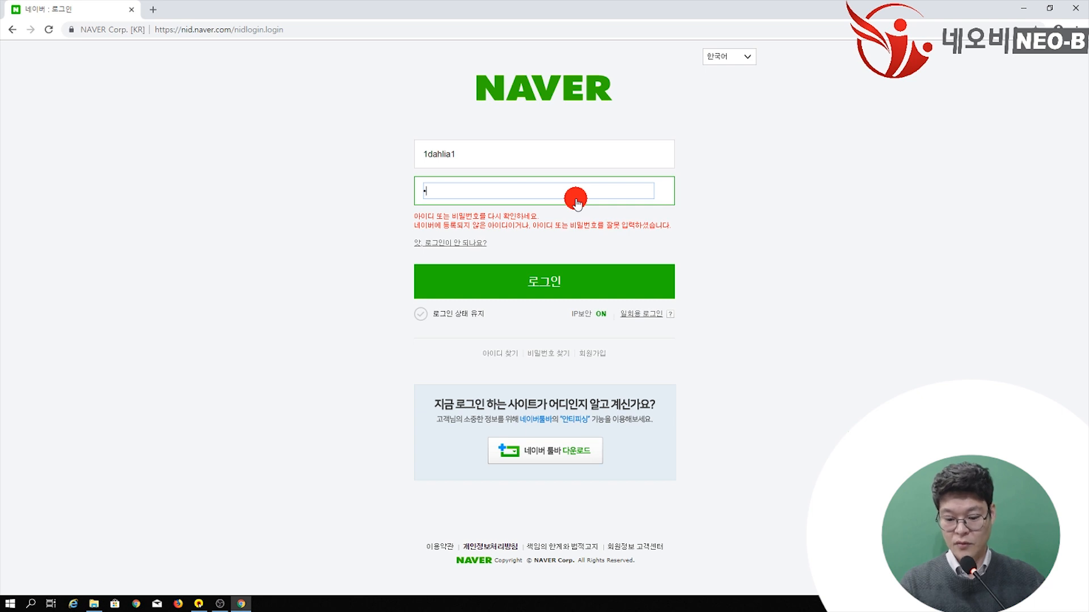
Step: Log in with the account password and go to your own blog's home page
text(•••••••)
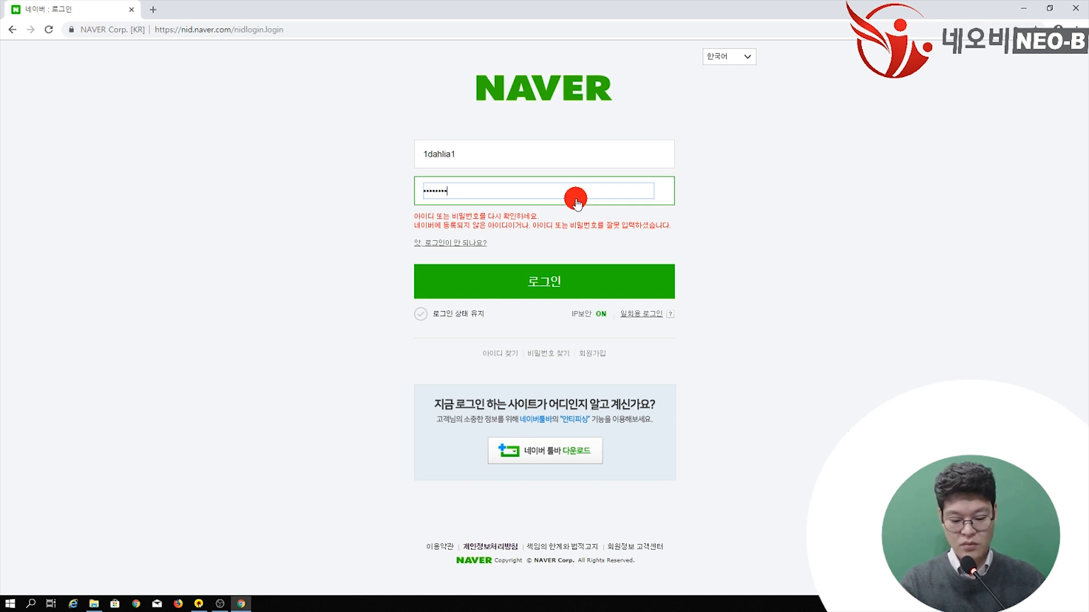
key(Return)
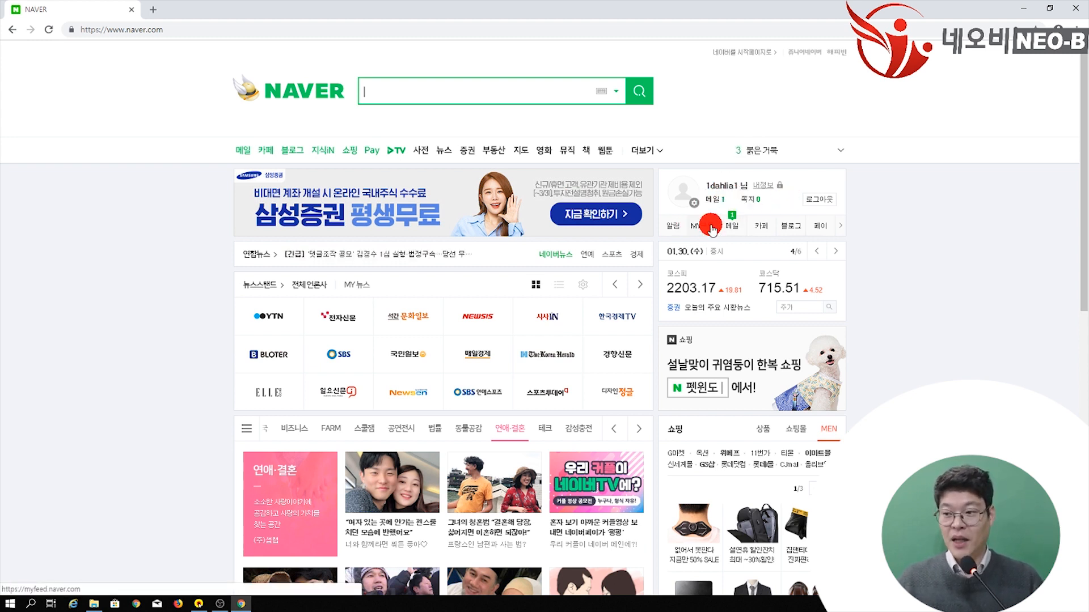
click(800, 230)
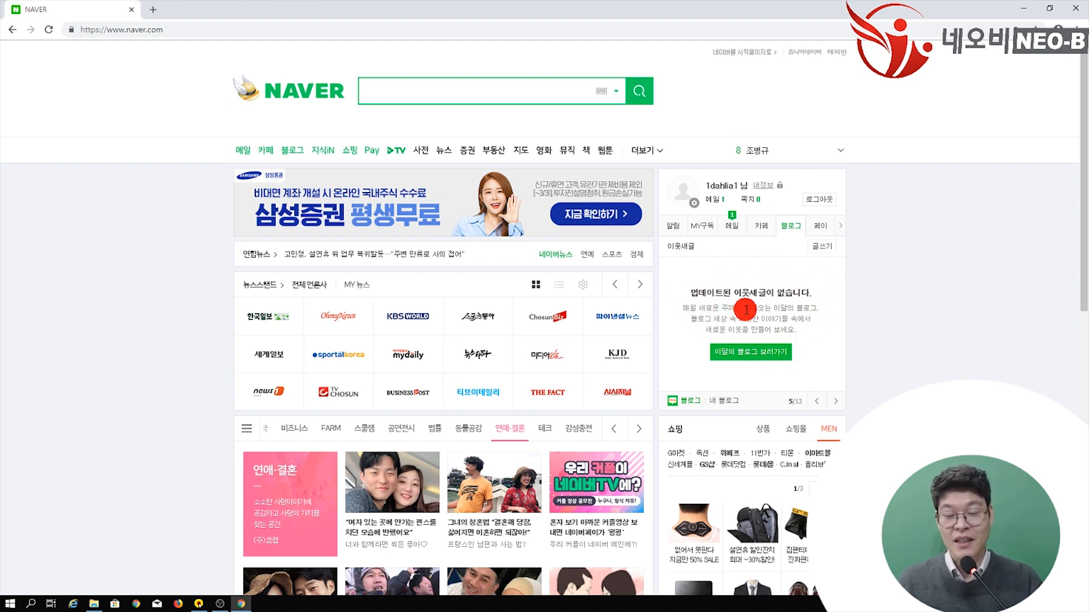
click(731, 403)
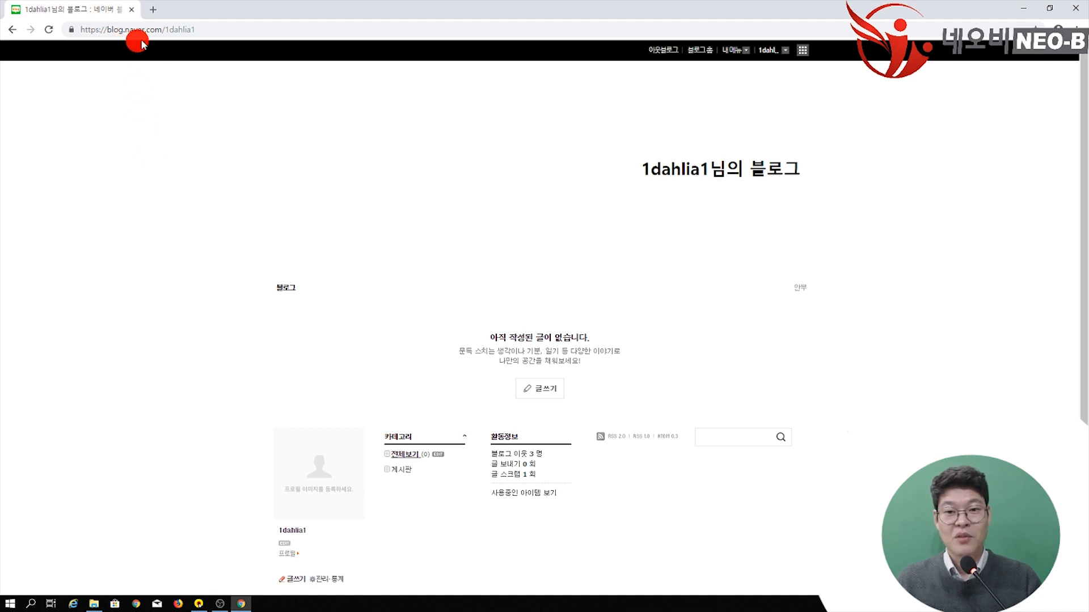
click(217, 33)
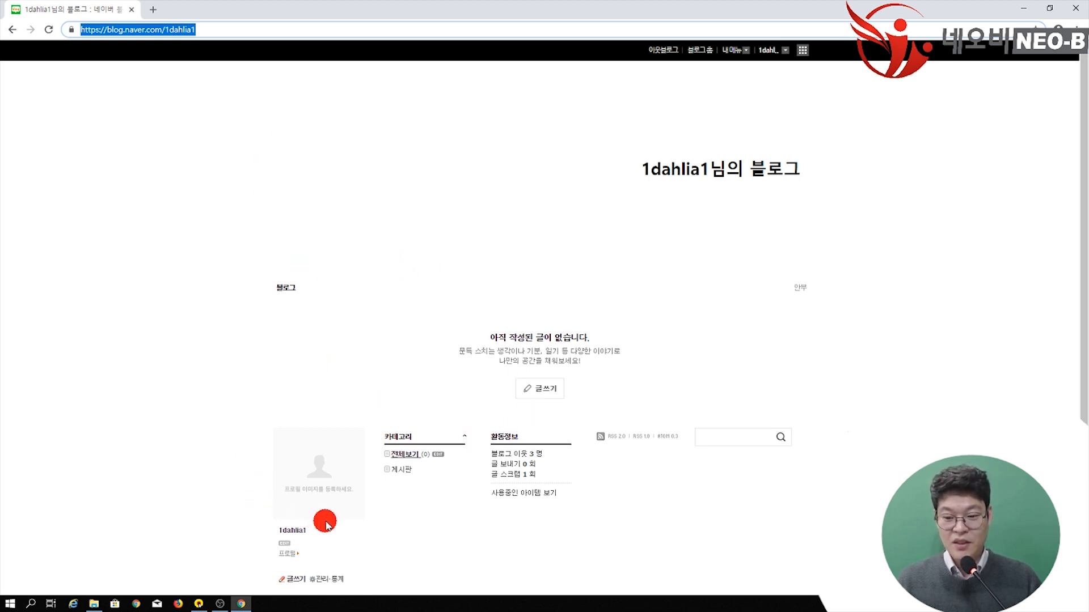
scroll(395, 496, down, 1)
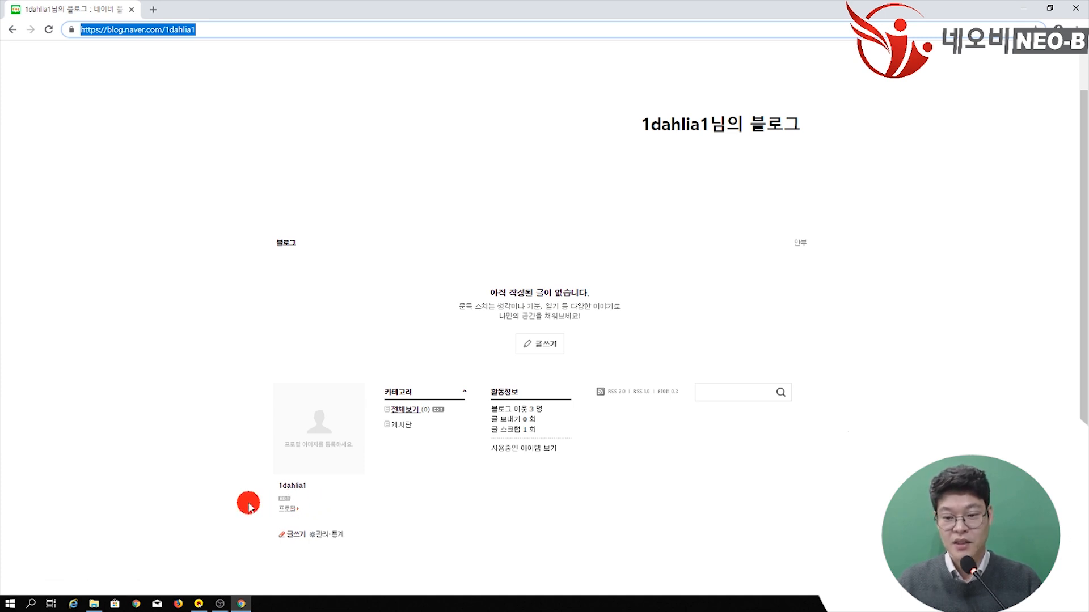
click(288, 500)
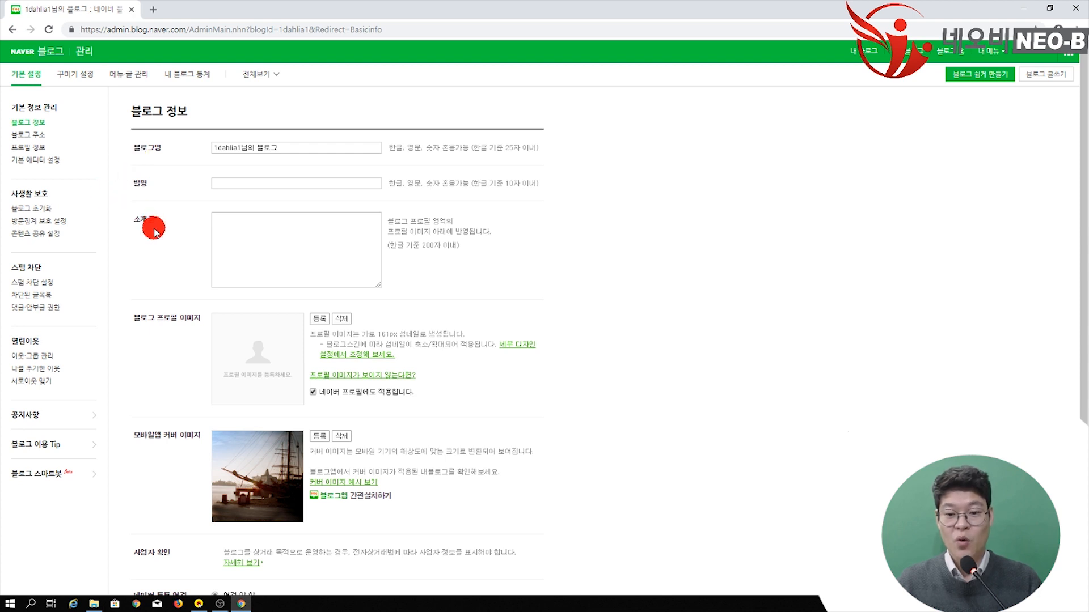
Step: Replace the blog name with 행복공간 in the blog settings, then open a new browser tab
scroll(197, 333, down, 2)
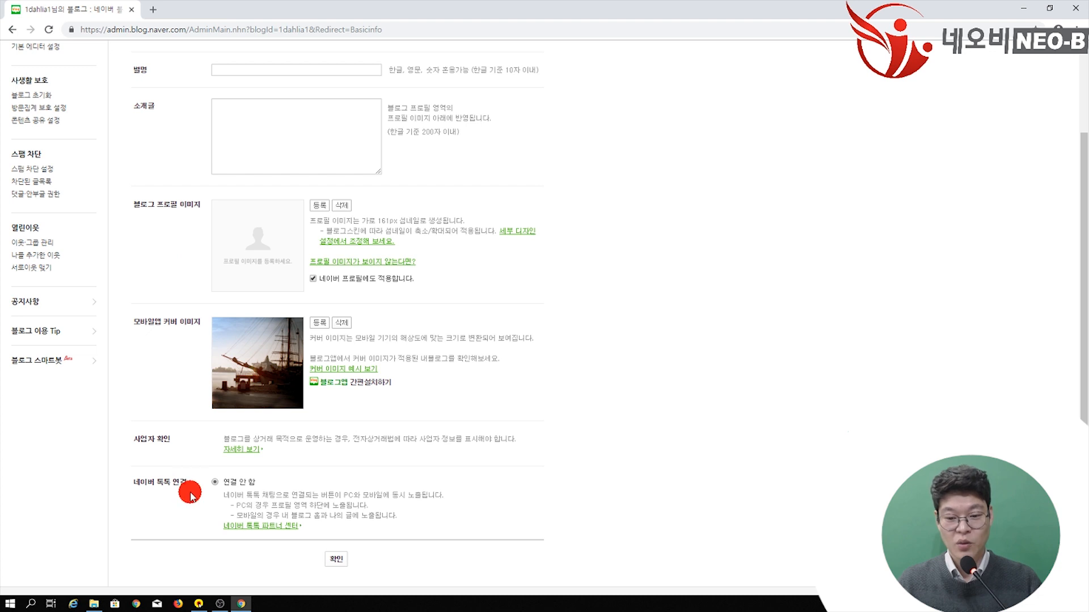
scroll(418, 267, up, 2)
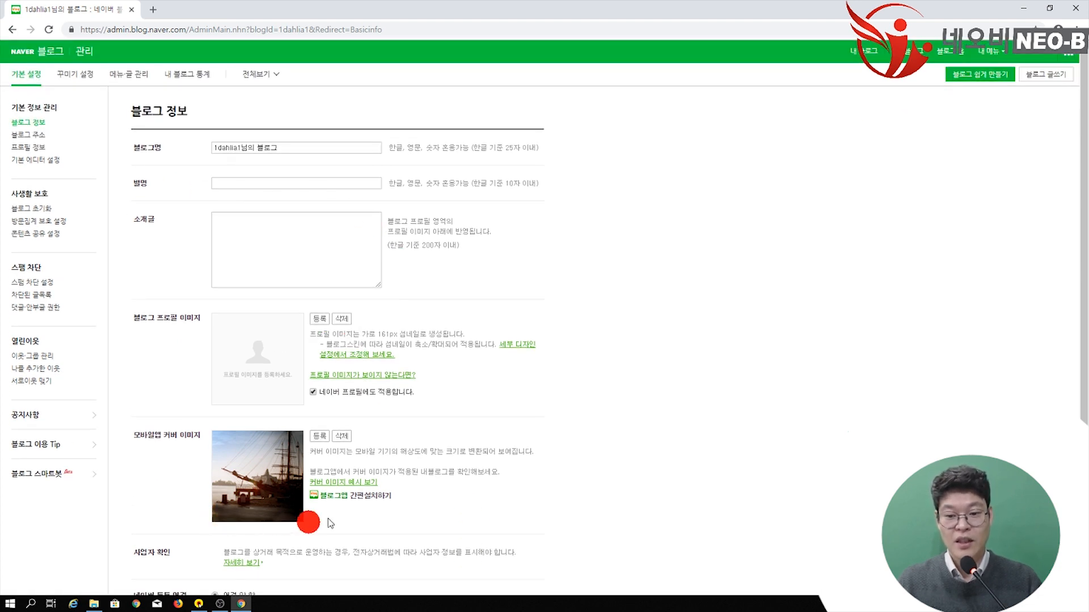
scroll(352, 232, down, 1)
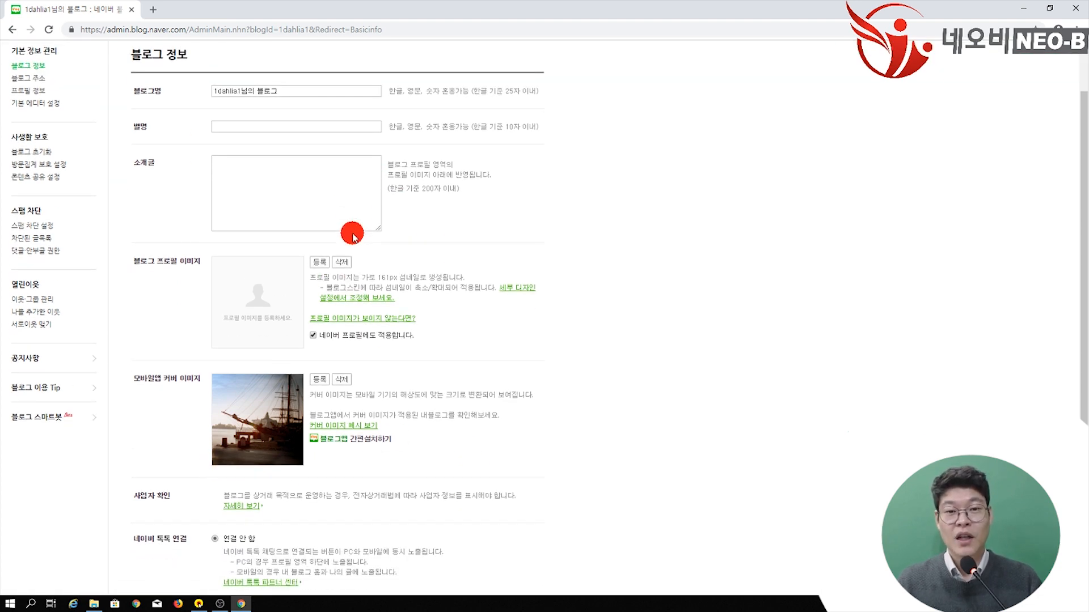
scroll(250, 501, down, 2)
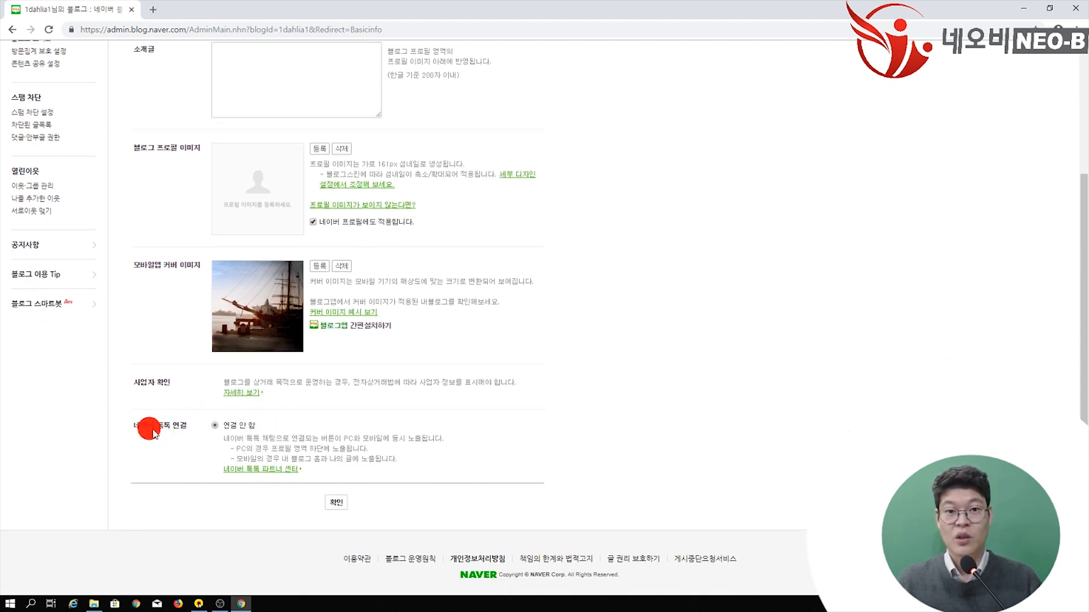
scroll(303, 441, up, 3)
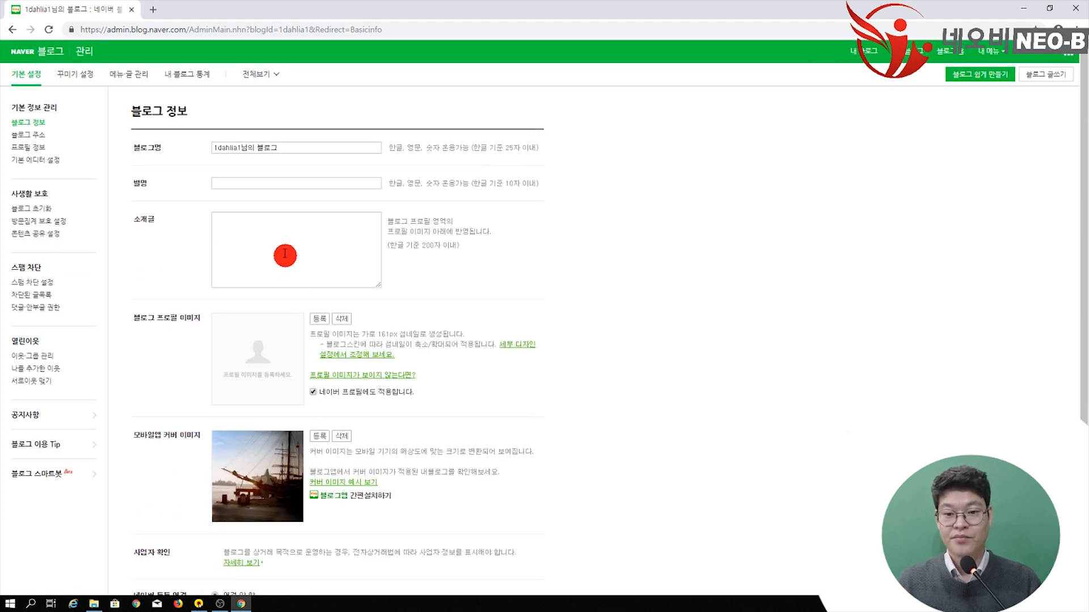
drag(296, 147, 182, 151)
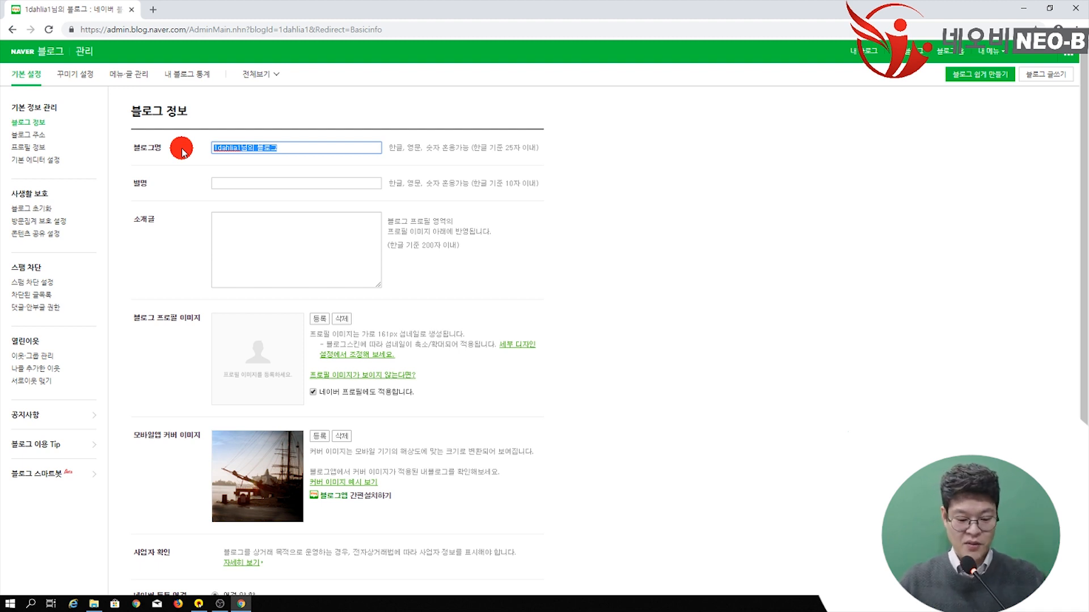
text(go)
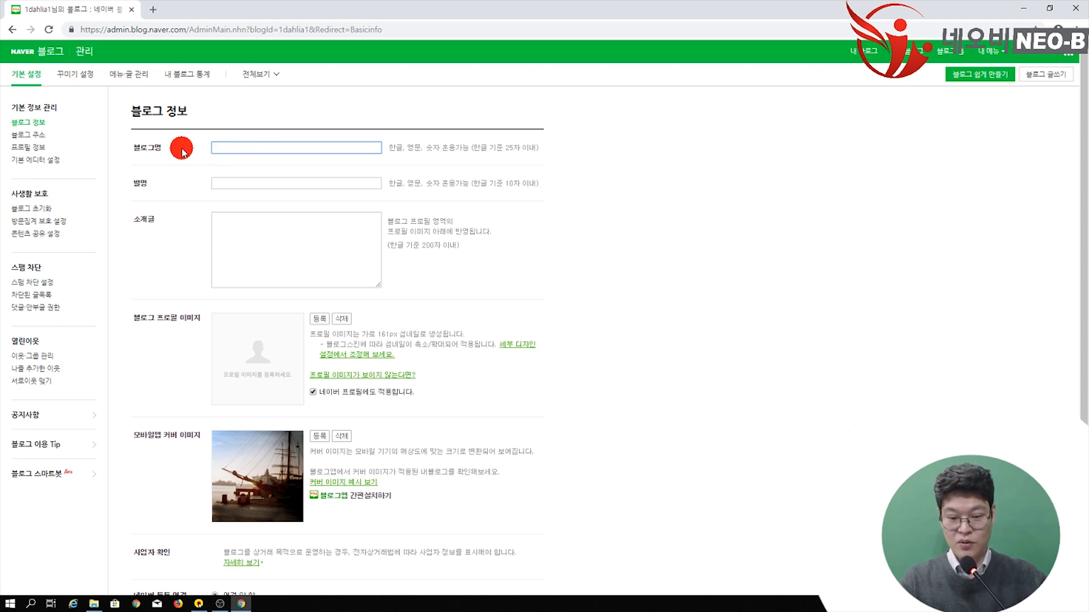
text(ㅎ)
text(보)
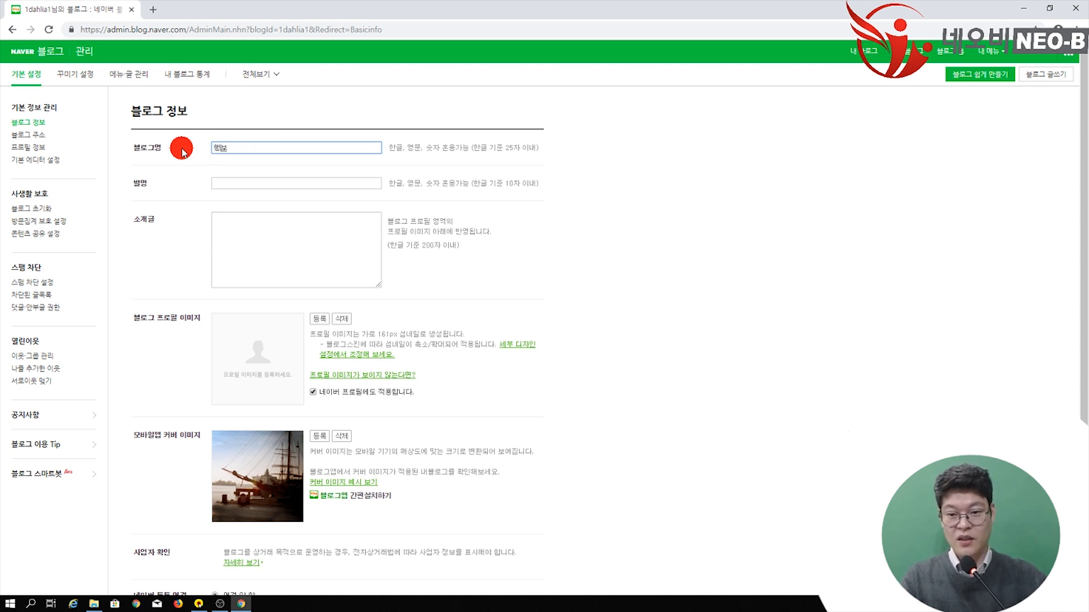
text(닭)
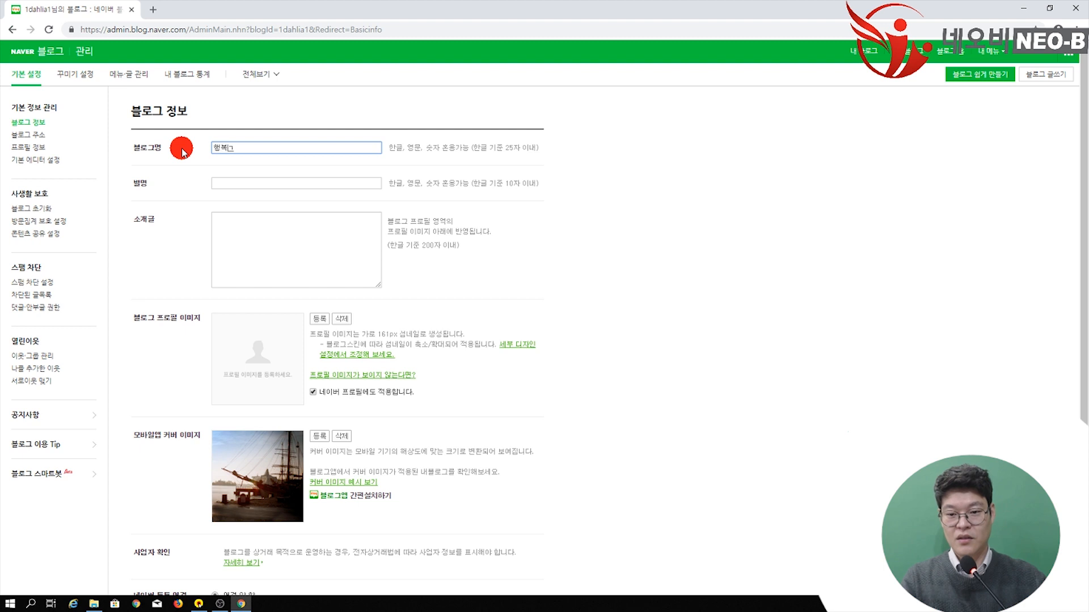
text(공간)
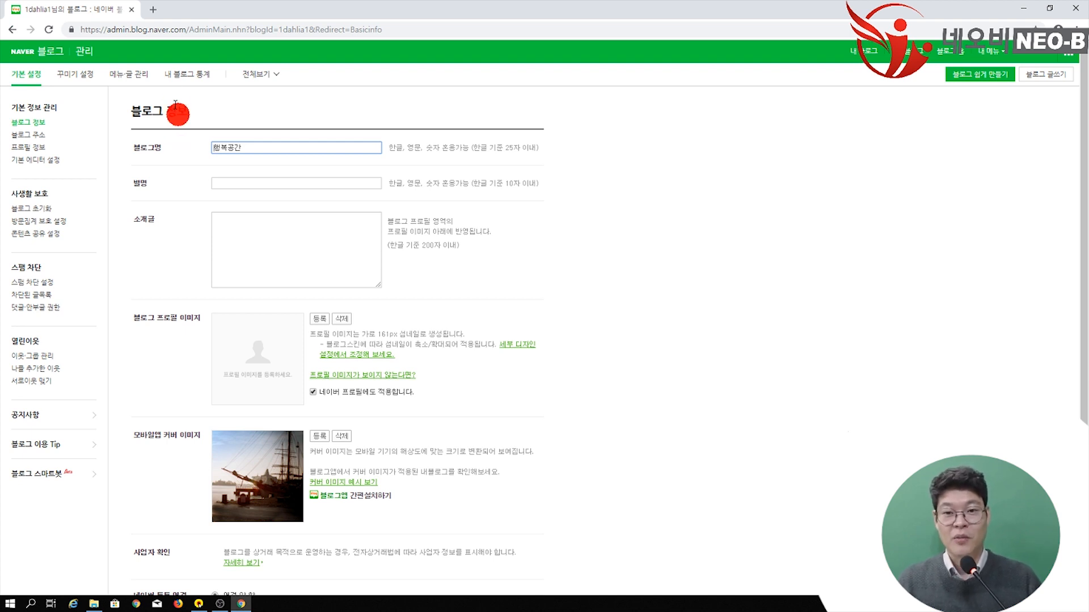
click(152, 9)
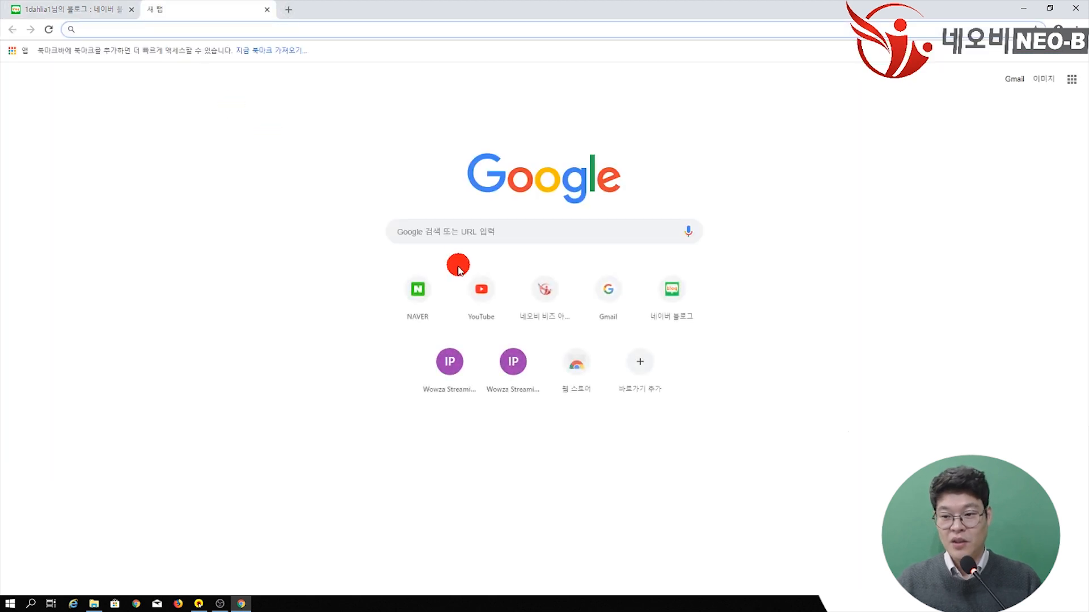
Step: Search Naver blogs for 방배동사무실, then return to the blog settings tab
click(409, 283)
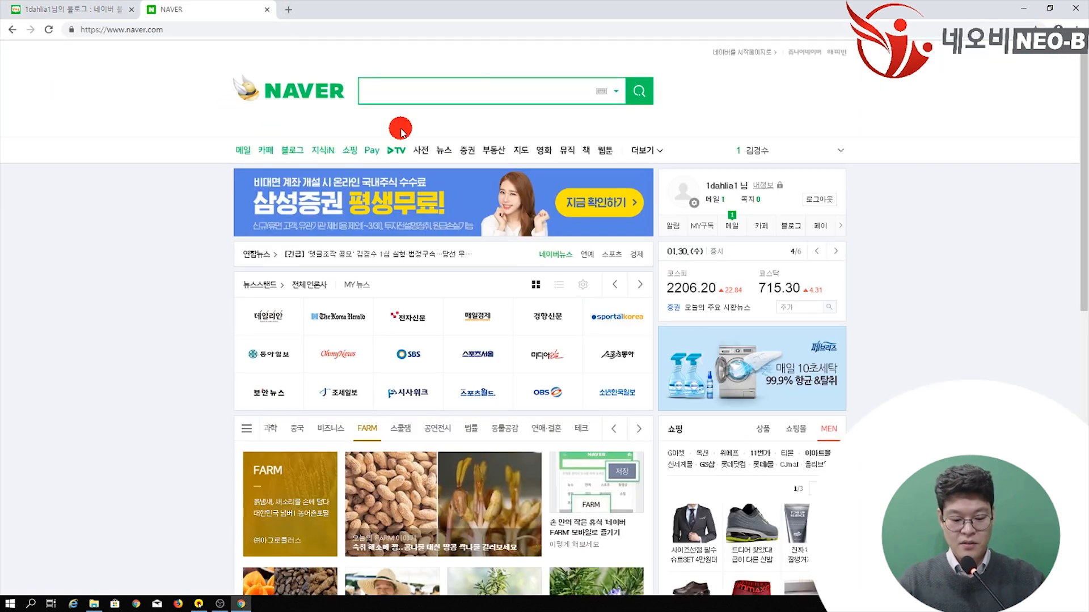
text(방배)
text(동사무실)
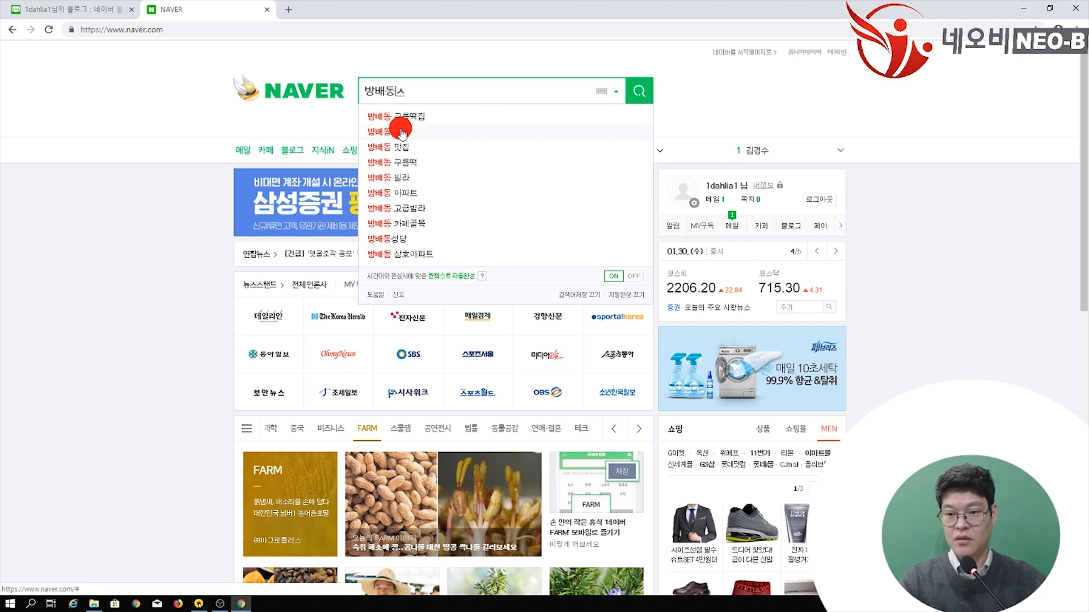
key(Return)
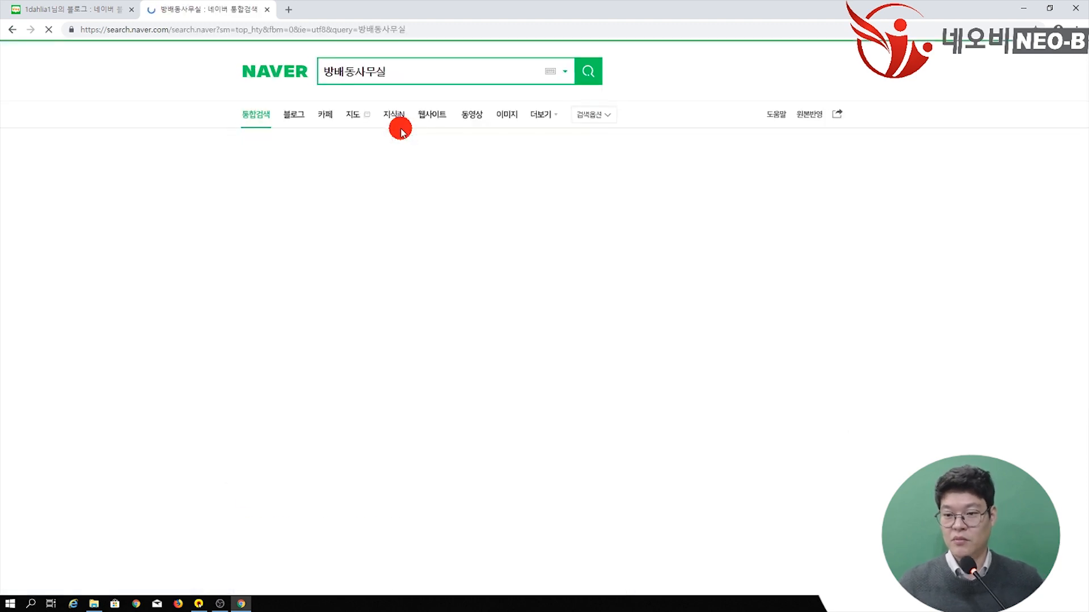
click(258, 119)
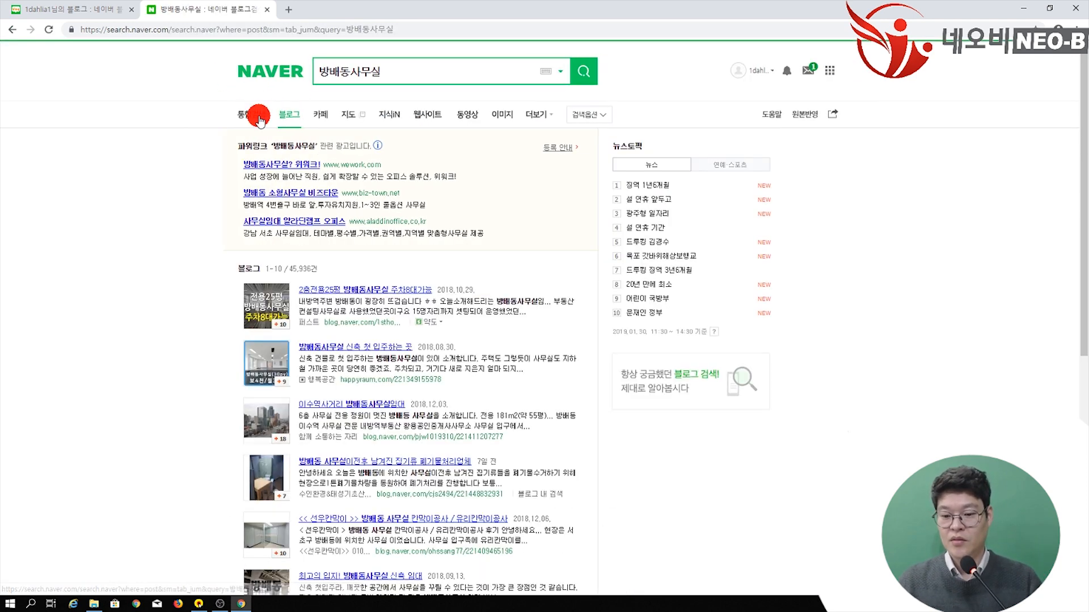
scroll(442, 156, down, 2)
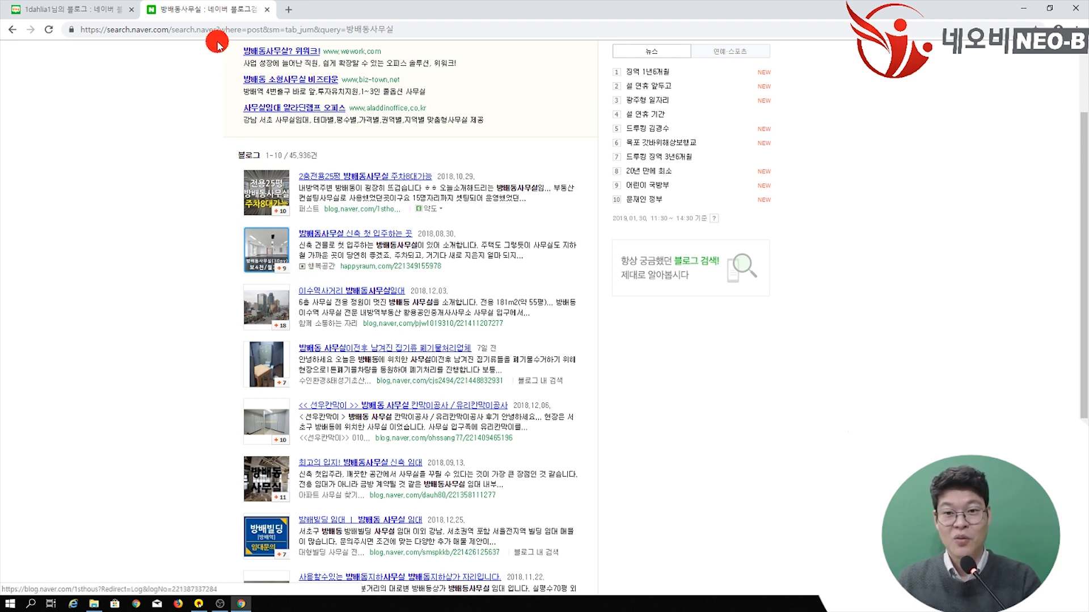
click(68, 9)
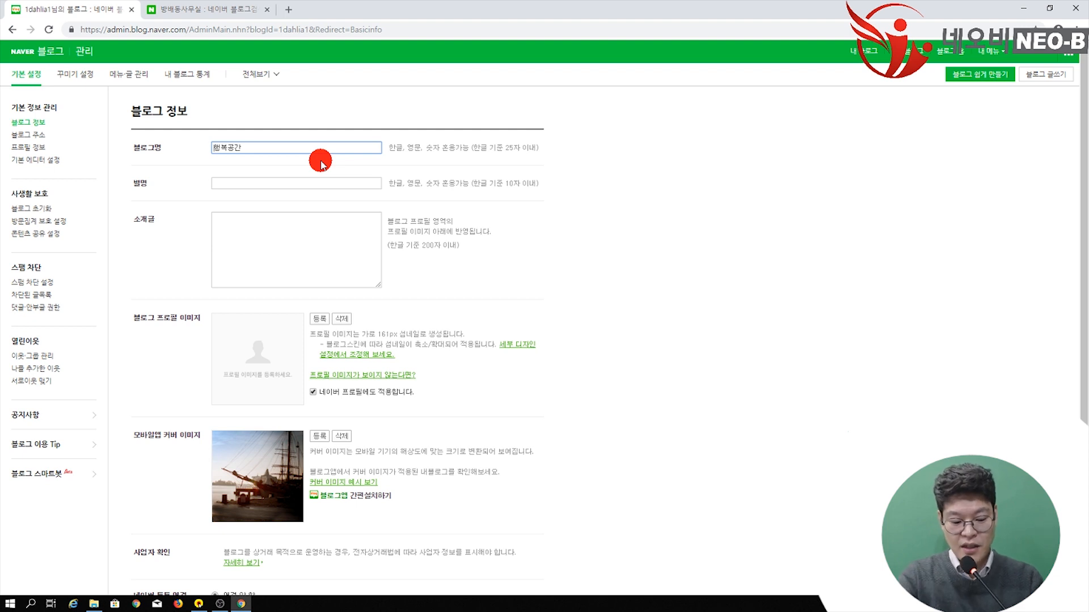
Step: Insert the ♣ symbol in front of the blog name 행복공간 via the ㅁ Hanja symbol list
text(ㅁ)
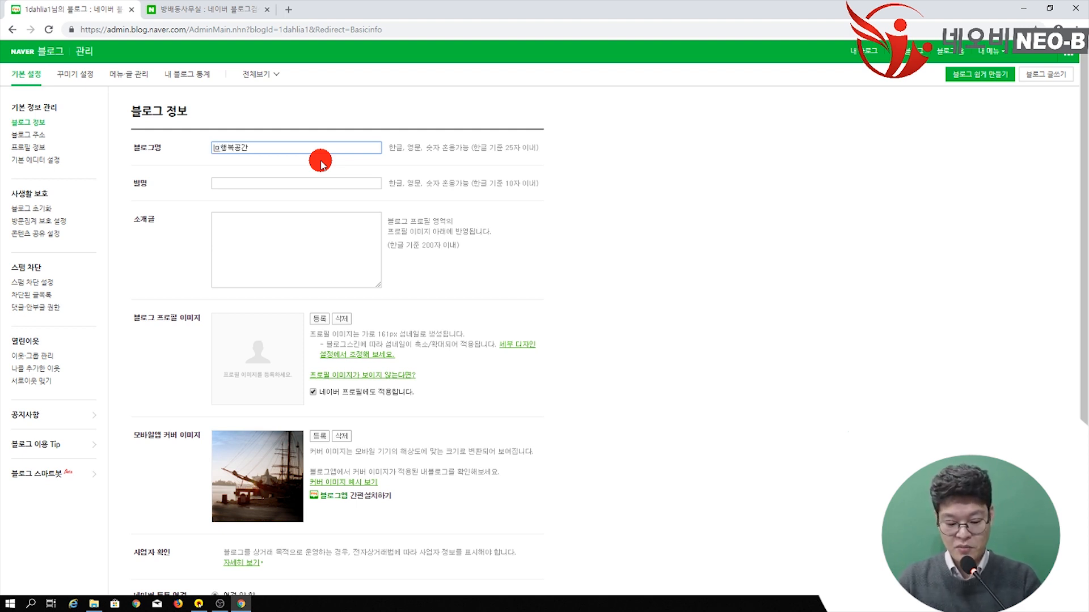
key(Hangul_Hanja)
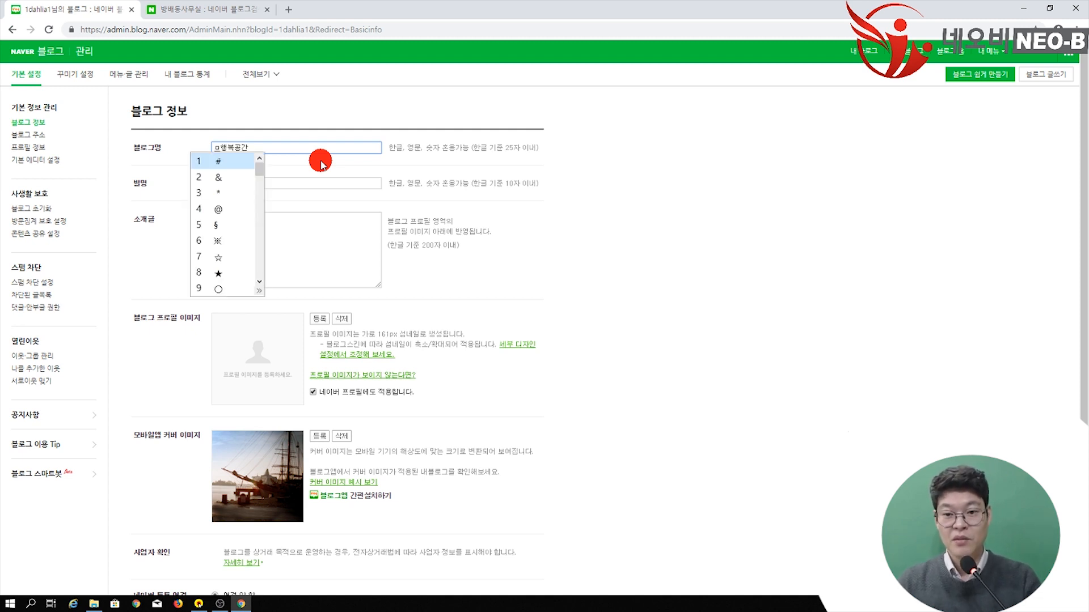
key(Down)
key(Down)
key(Down)
key(Down)
key(Down)
key(Down)
key(Down)
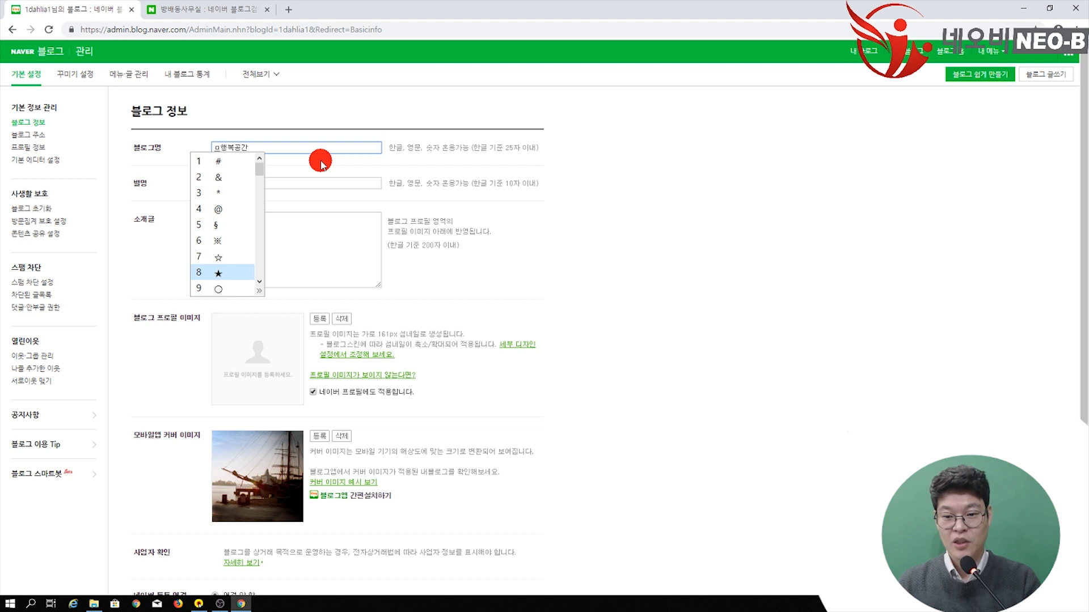
key(Down)
key(Down)
key(Down)
key(Down)
key(Down)
key(Down)
key(Down)
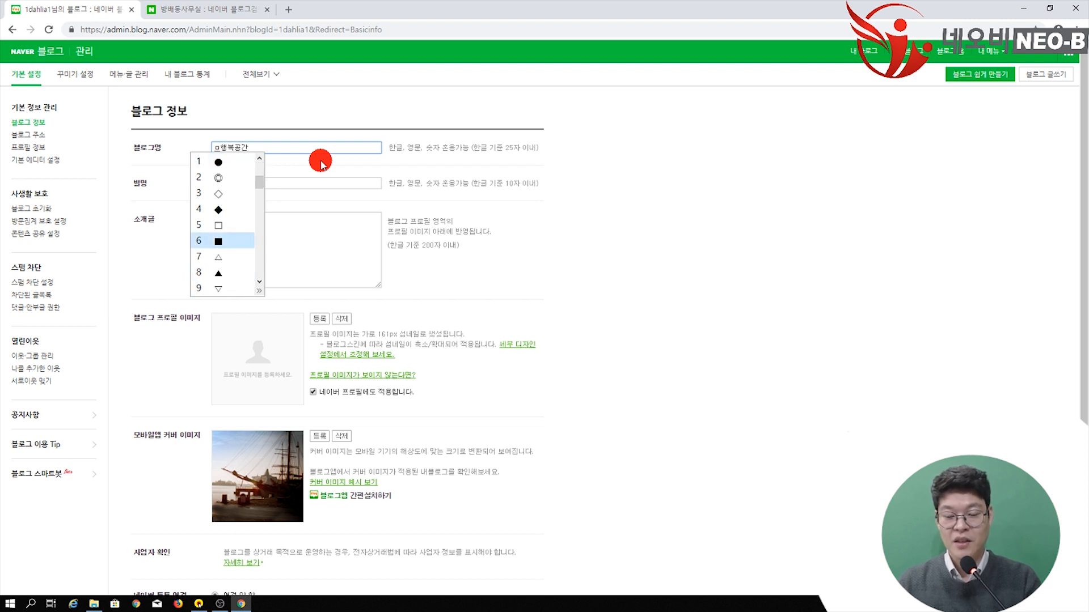
key(Down)
key(Down)
key(Down)
key(Down)
key(Down)
key(Down)
key(Down)
key(Down)
key(Down)
key(Down)
key(Down)
key(Down)
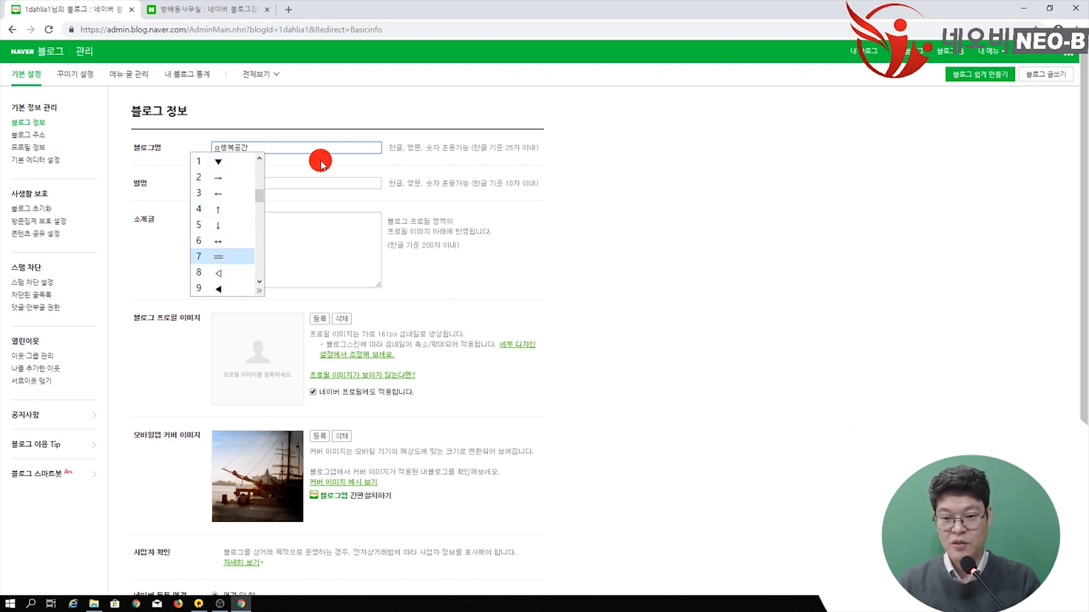
key(Down)
key(Down)
key(Down)
key(Down)
key(Down)
key(Down)
key(Down)
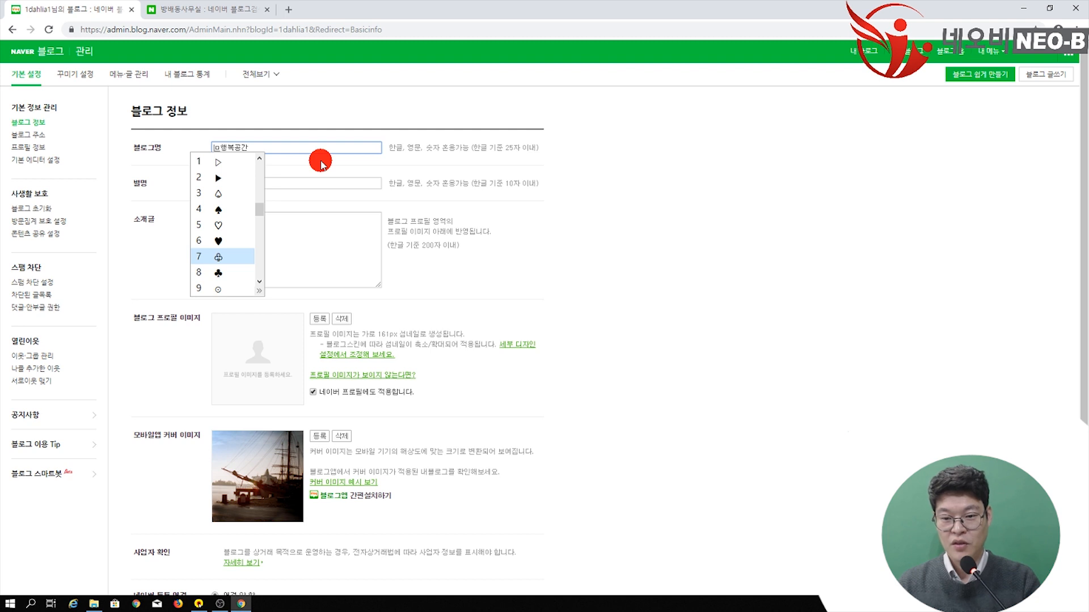
key(Down)
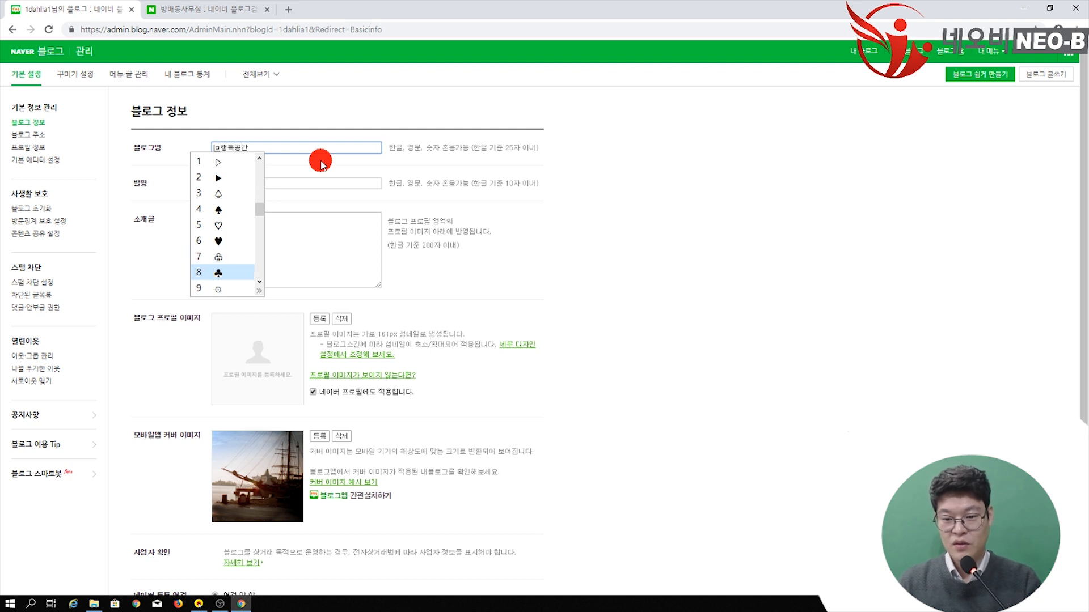
key(Return)
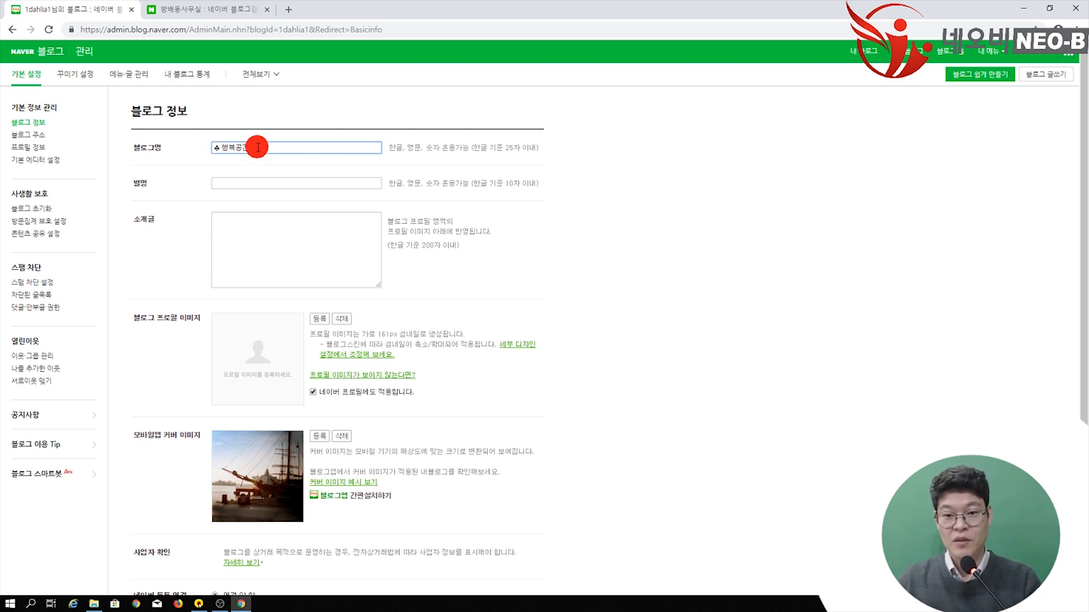
Step: Copy 행복공간 from the blog name and paste it as the nickname
click(241, 183)
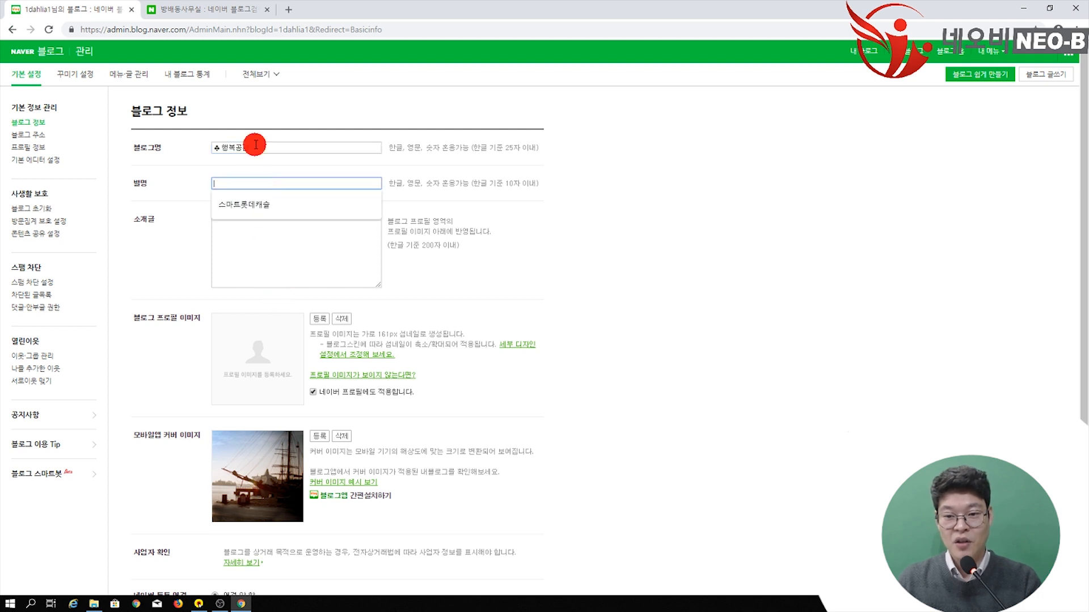
drag(217, 147, 265, 148)
key(ctrl+c)
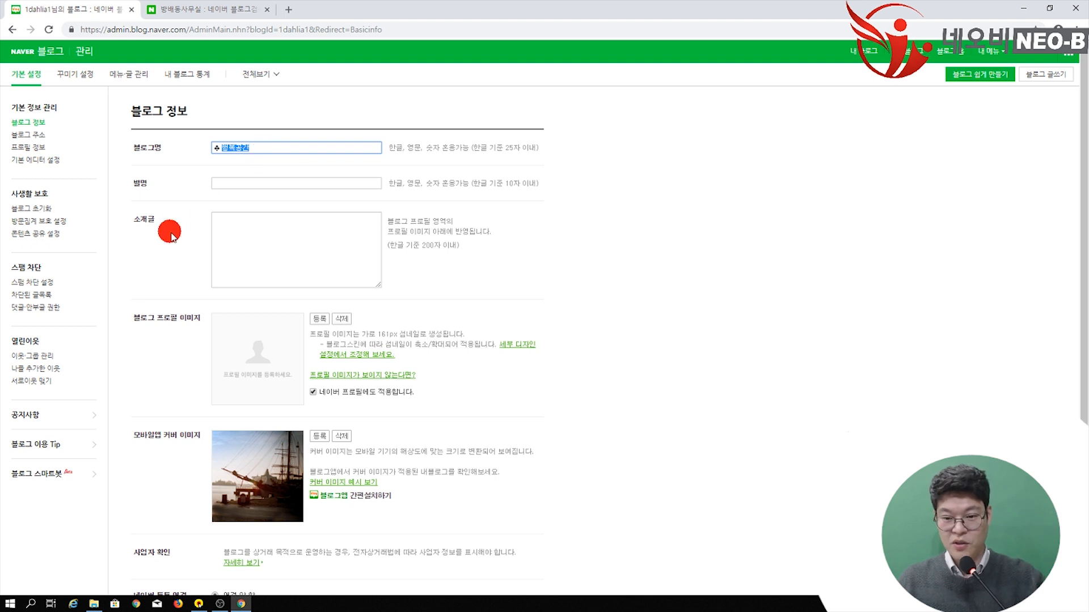
click(233, 184)
key(ctrl+v)
click(538, 288)
Step: Open the 행복공간 post from the 방배동사무실 search results and show its comments
click(177, 7)
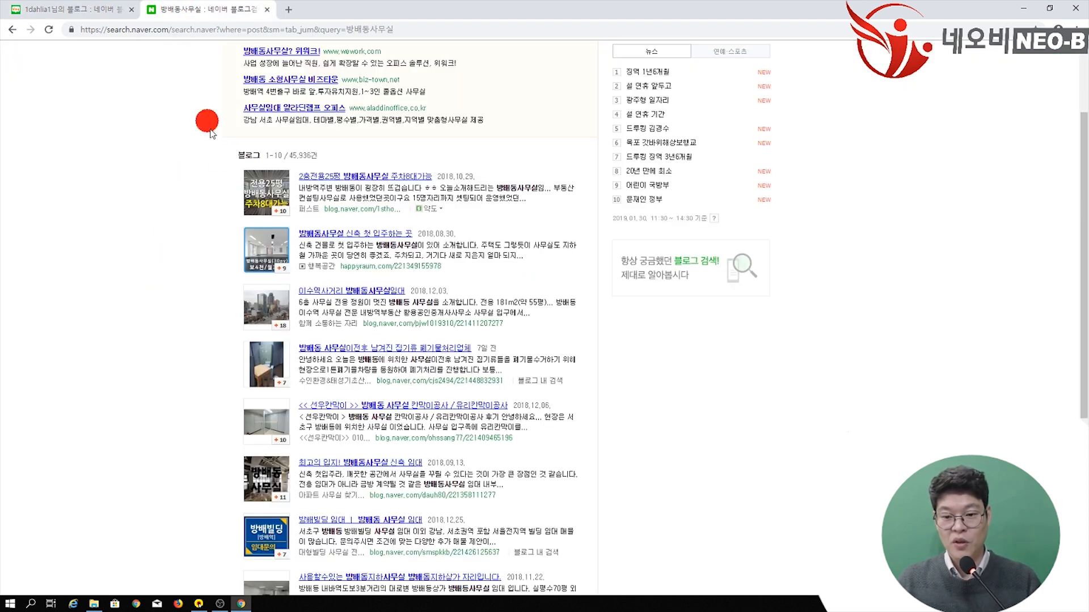
click(336, 237)
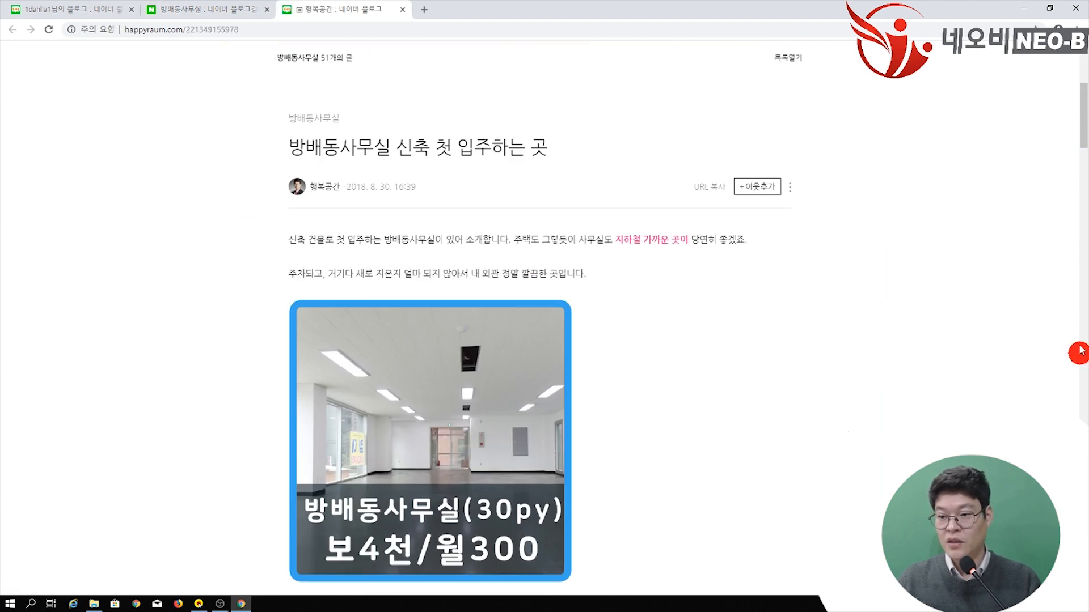
drag(1082, 134, 1082, 397)
scroll(899, 377, down, 10)
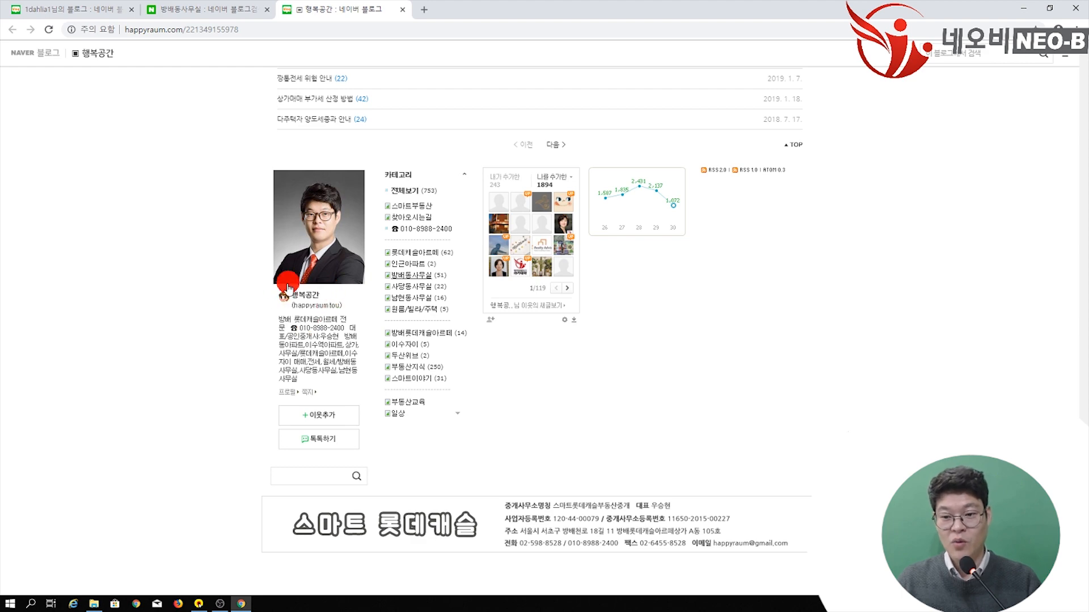
scroll(302, 150, up, 5)
scroll(377, 275, up, 3)
click(381, 280)
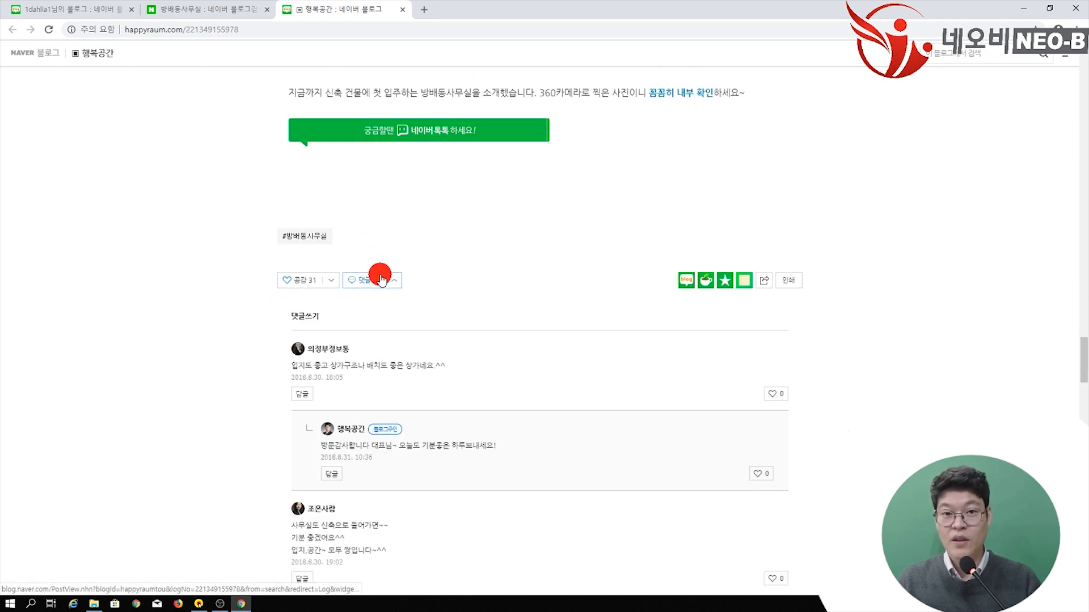
scroll(352, 266, down, 3)
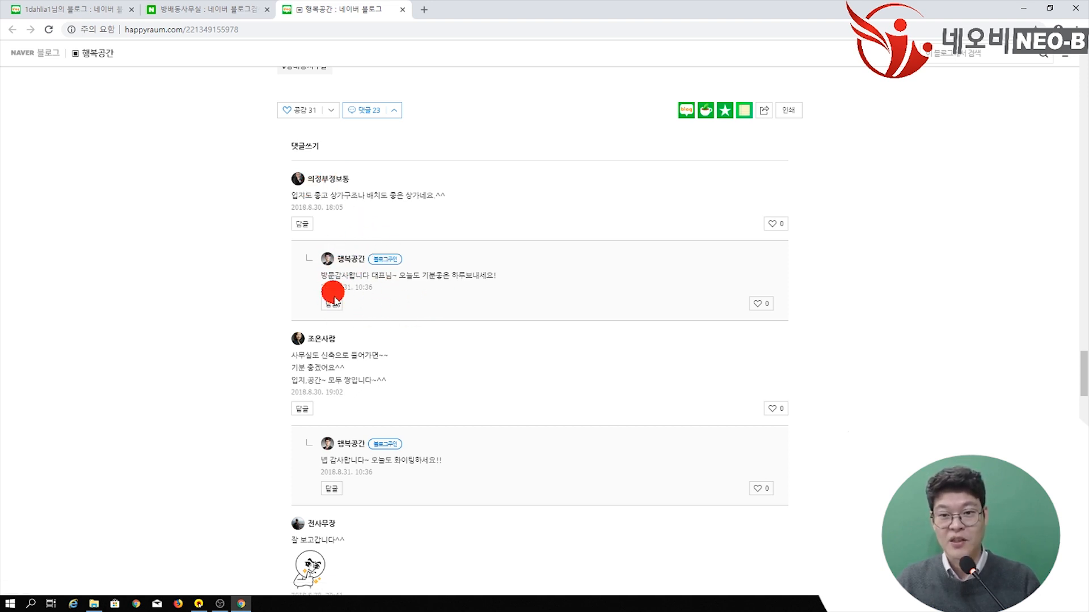
Step: Back in the settings tab, enter '방배 롯데캐슬아르떼 전문 부동산' as the blog introduction
click(89, 4)
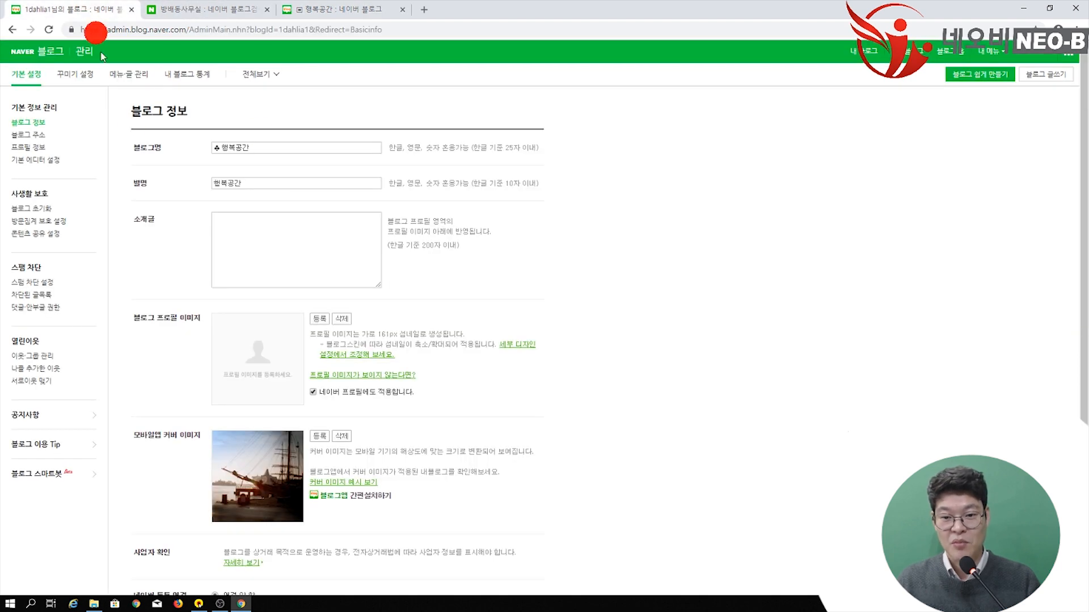
click(252, 235)
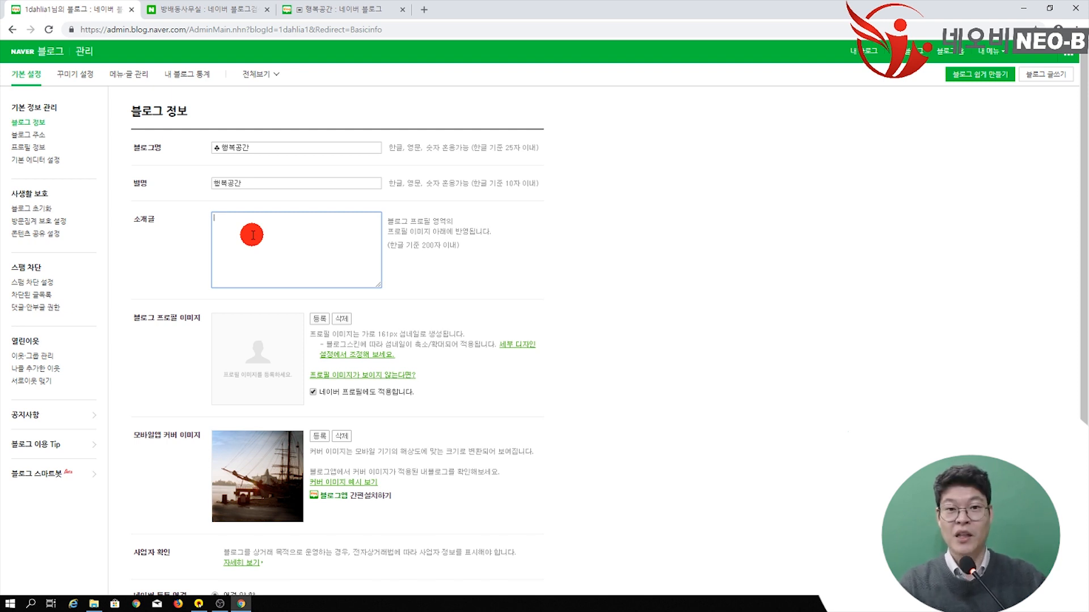
text(방배 전문)
key(BackSpace)
key(BackSpace)
key(BackSpace)
key(BackSpace)
text(로세)
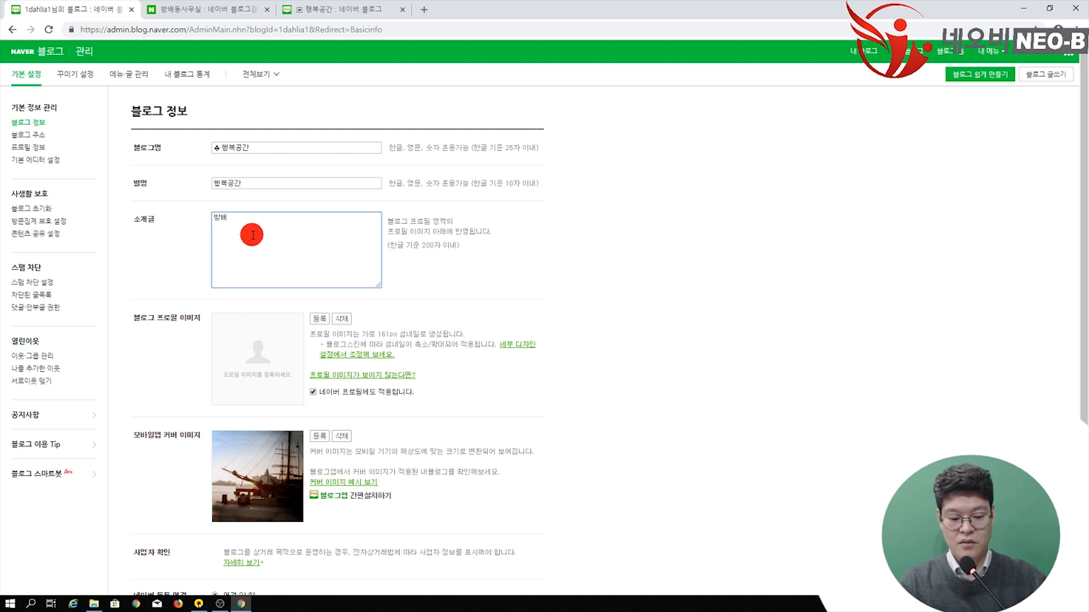
key(BackSpace)
text(세)
key(BackSpace)
text(롯데캐슬아르떼 전문 부동산)
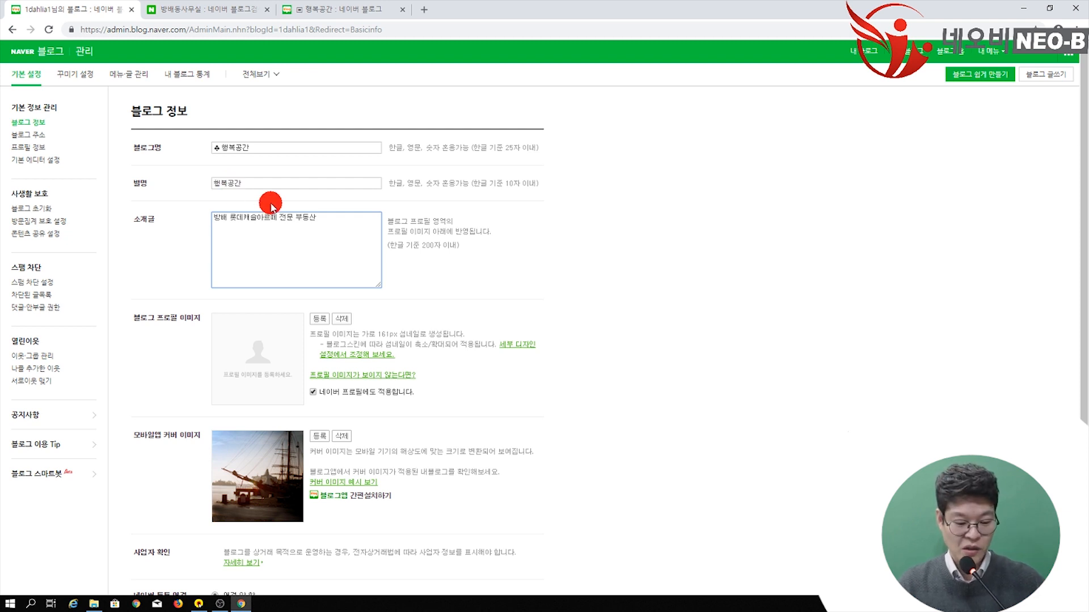
Step: Add an introduction line with ☎, the office phone number, and '대표 공인중개사' plus the broker's name
key(Hangul_Hanja)
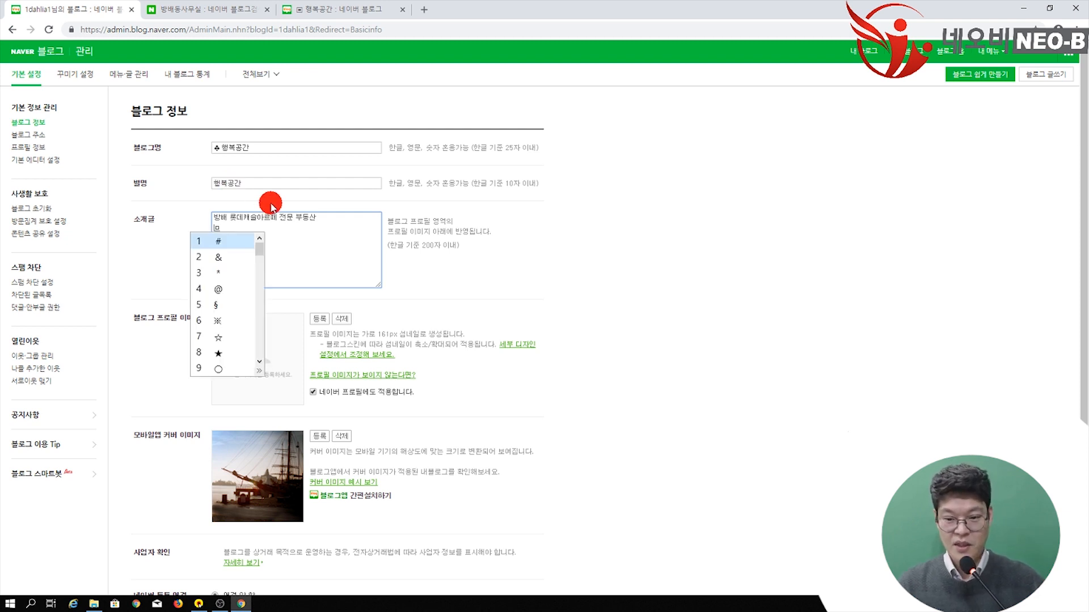
key(Down)
key(Down)
key(Down)
key(Down)
key(Down)
key(Down)
key(Down)
key(Down)
key(Down)
key(Down)
key(Down)
key(Down)
key(Down)
key(Down)
key(Down)
key(Down)
key(Down)
key(Down)
key(Down)
key(Down)
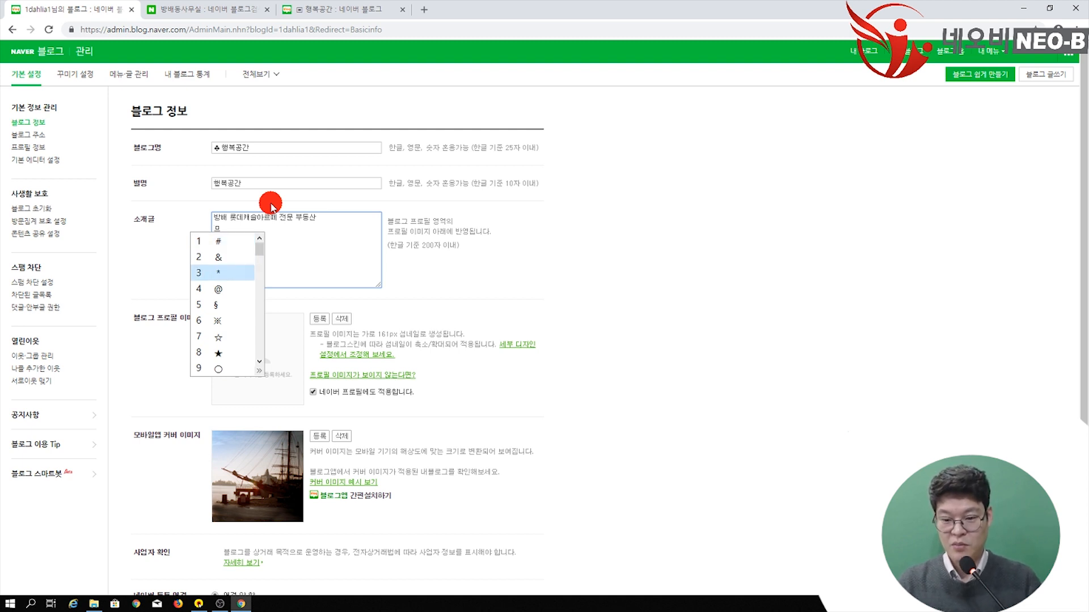
key(Down)
key(Down)
key(Down)
key(Down)
key(Down)
key(Down)
key(Down)
key(Down)
key(Down)
key(Down)
key(Down)
key(Down)
key(Down)
key(Down)
key(Down)
key(Down)
key(Down)
key(Down)
key(Down)
key(Down)
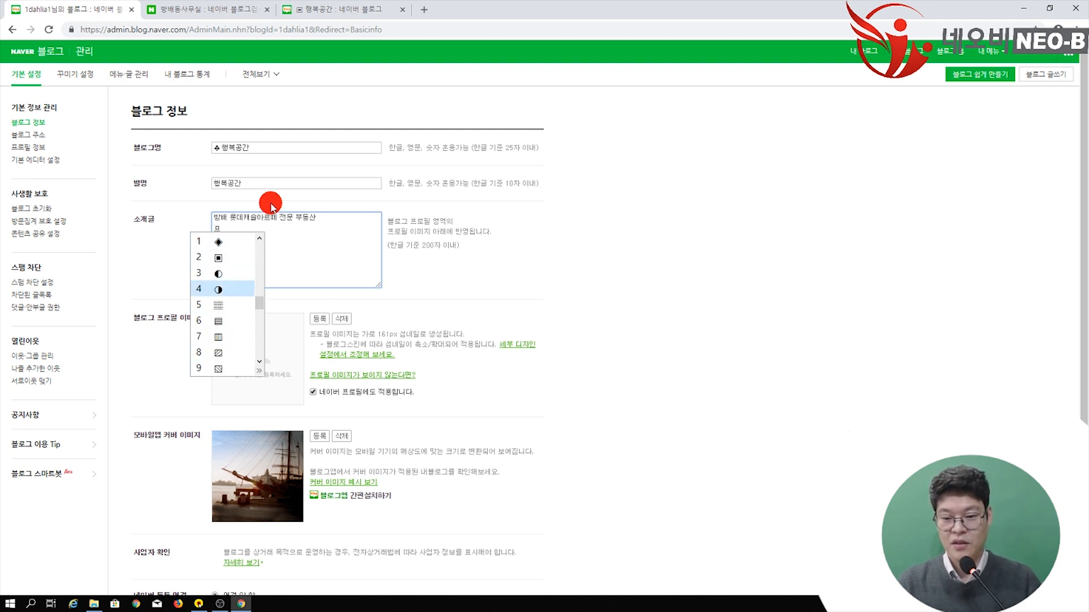
key(Down)
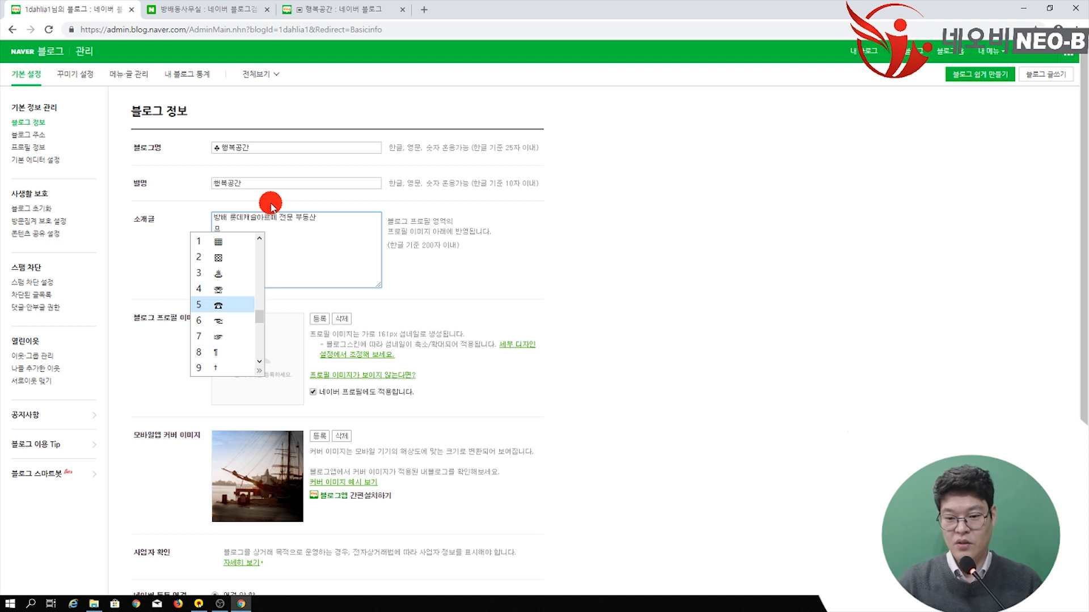
key(Return)
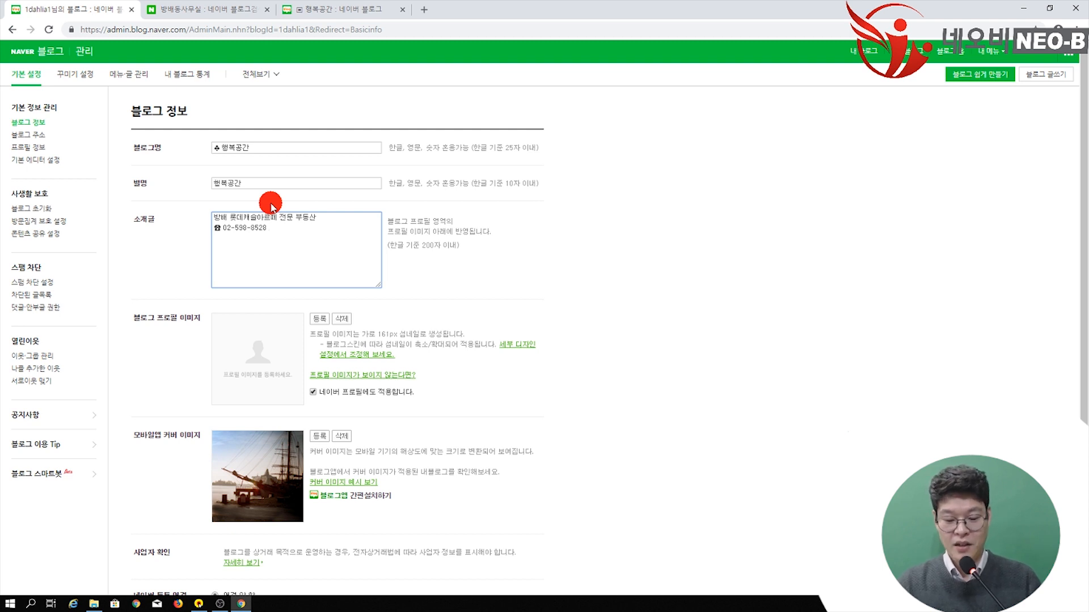
text(대표 공ㅇ)
text(인ㅇ)
text(개사)
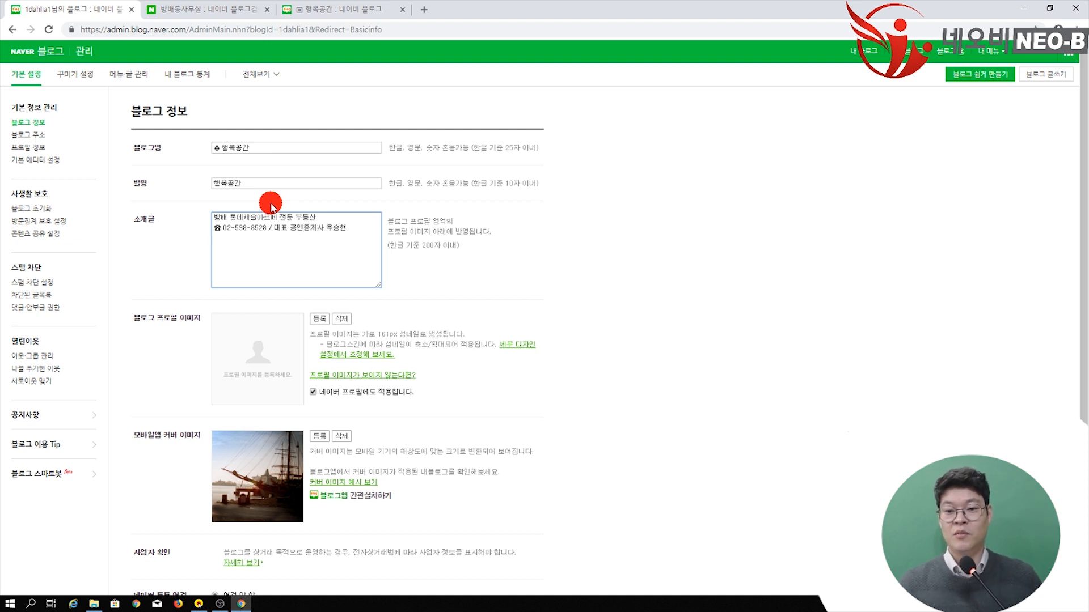
key(Return)
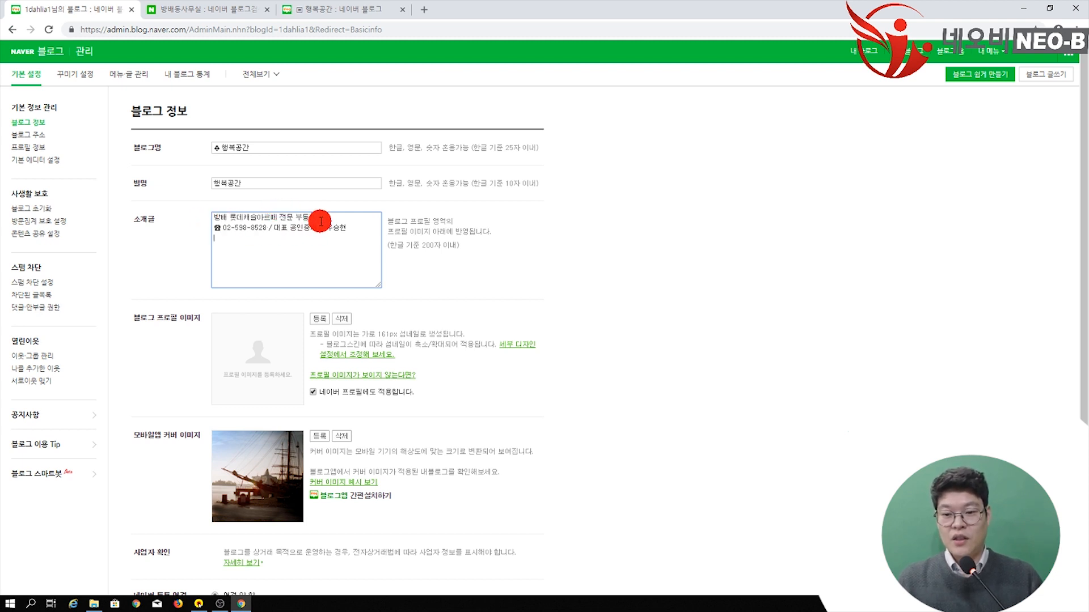
drag(316, 218, 206, 214)
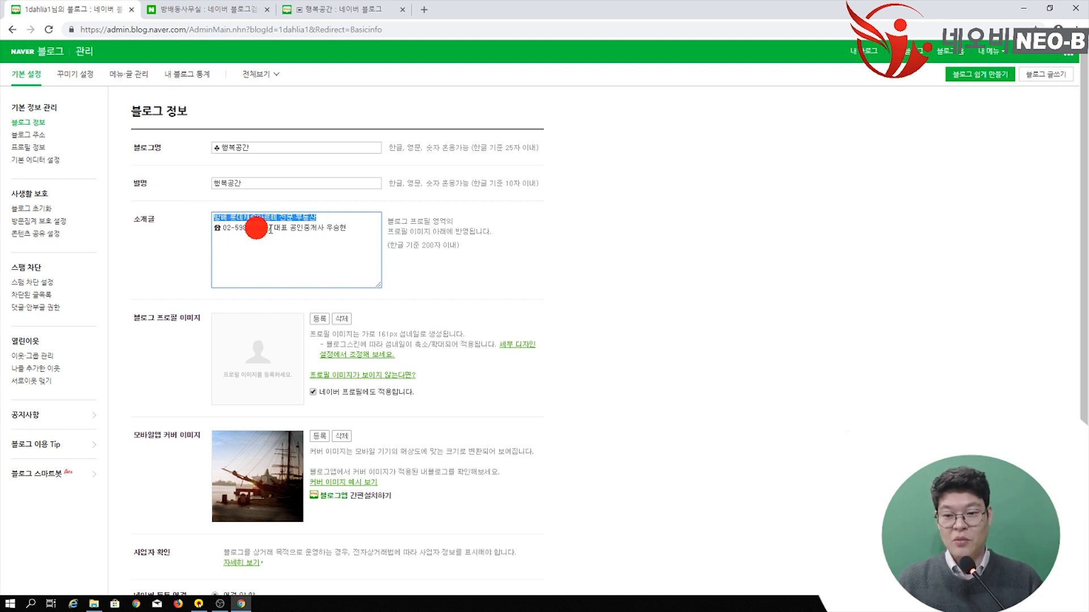
drag(361, 232, 188, 208)
click(256, 257)
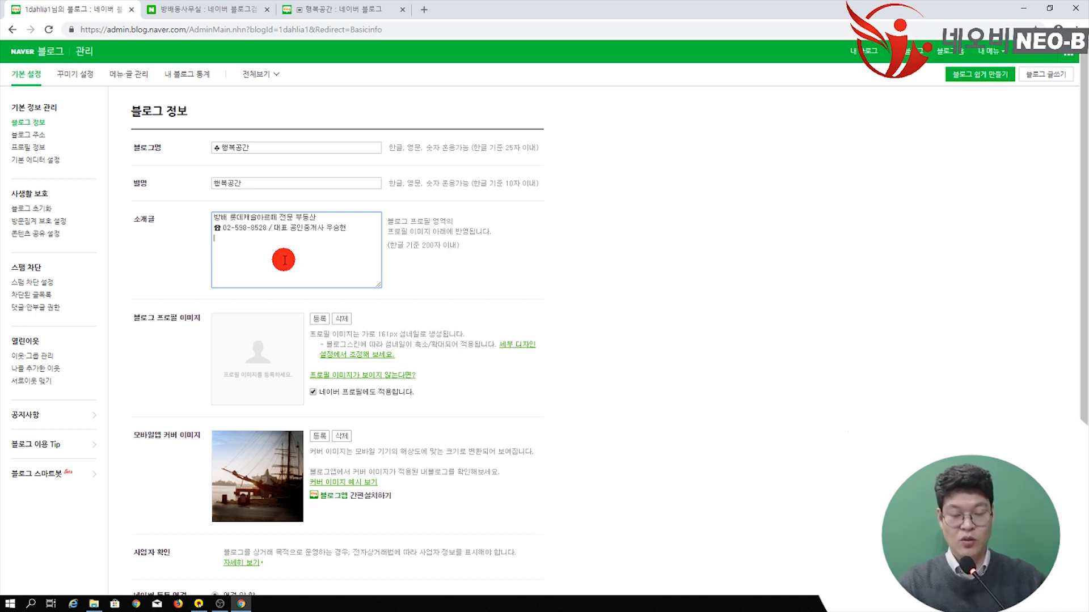
Step: Add the line '방배동아파트, 방배동사무실, 사당동사무실, 남현동사무실, 방배동빌라를 중개합니다.' to the introduction
text(방)
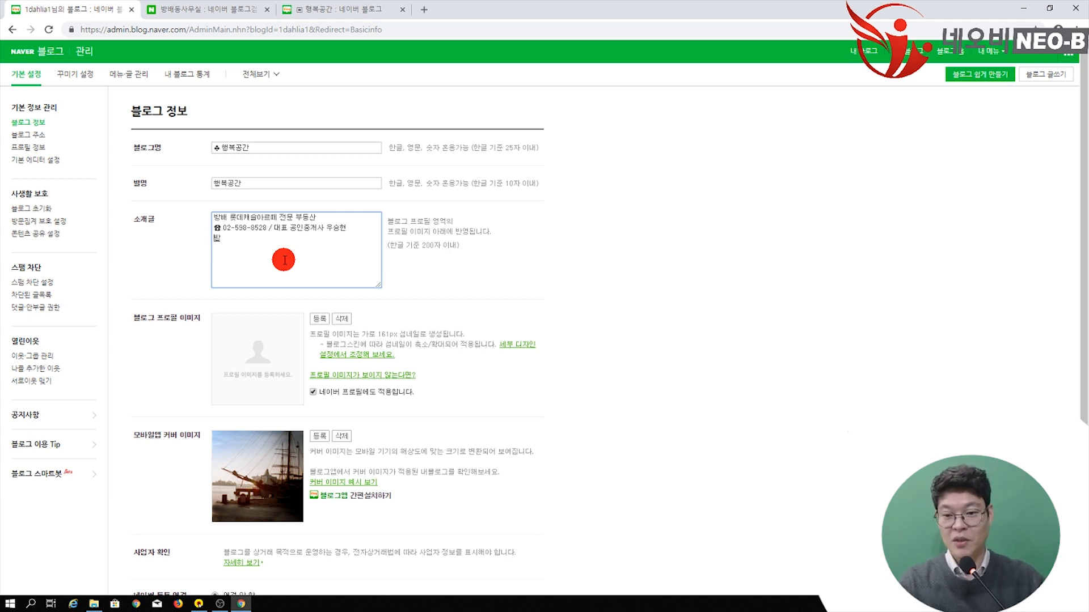
text(배동안파트, 방배동사무실)
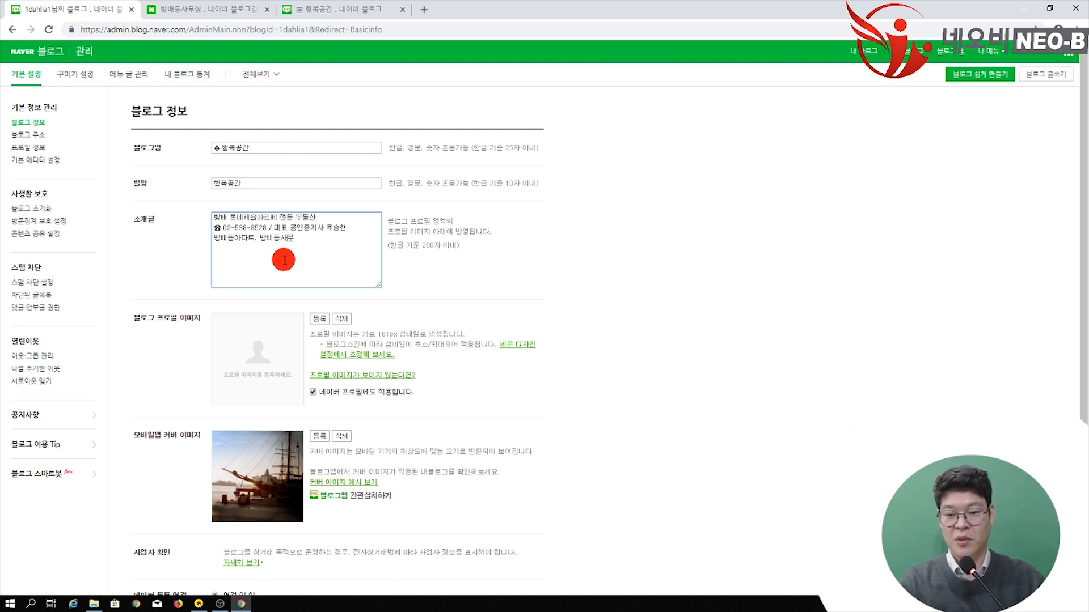
text(, 방배동)
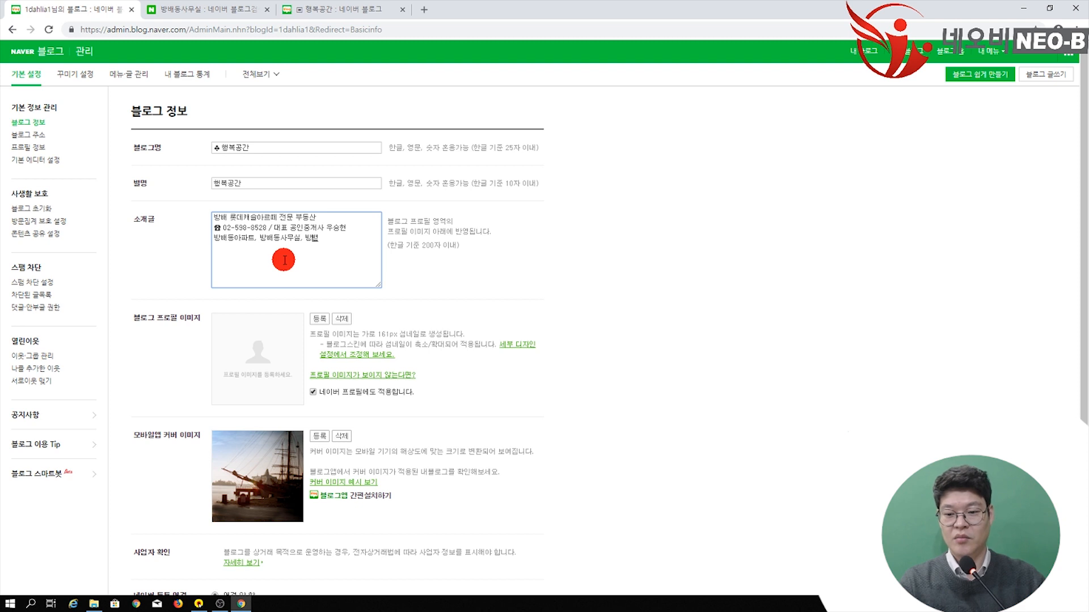
key(BackSpace)
key(BackSpace)
key(BackSpace)
key(BackSpace)
key(BackSpace)
key(BackSpace)
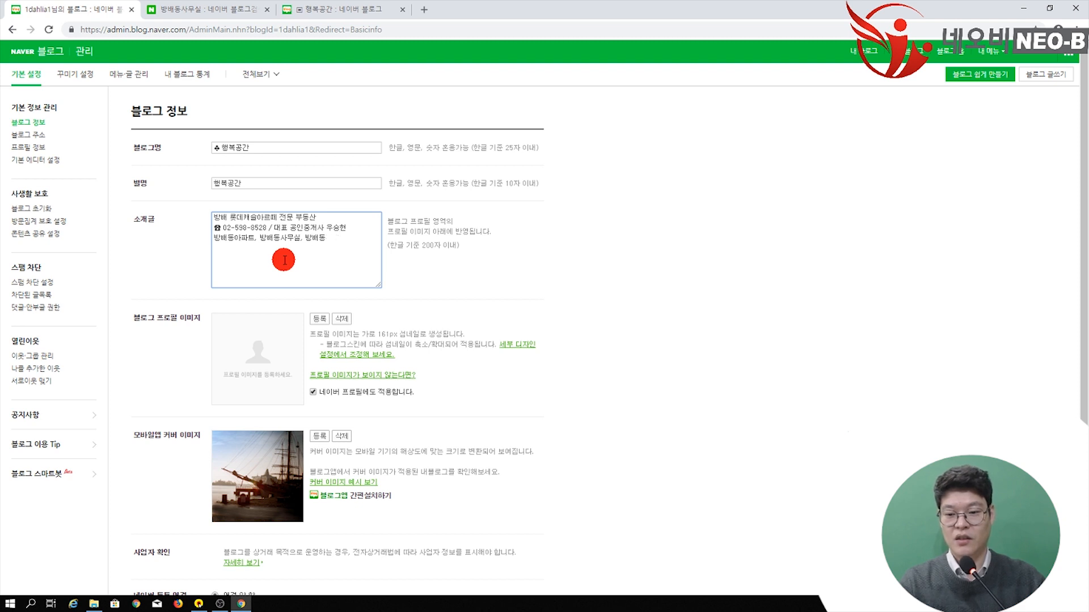
text(새문)
text(당동)
text(사무실, ㄴ)
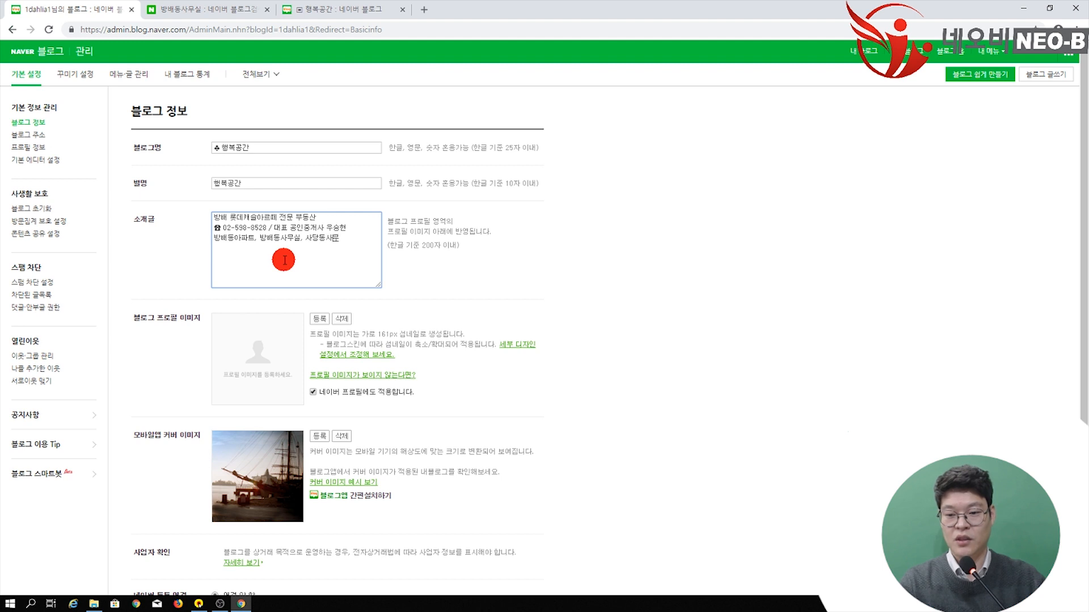
text(현동사무실)
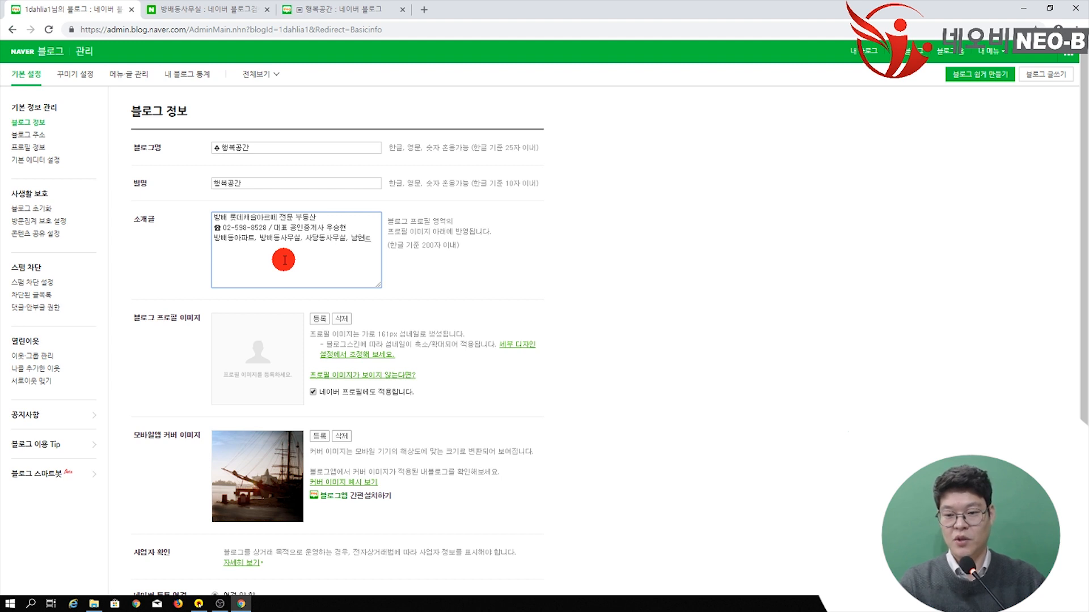
text(, 방배동빌)
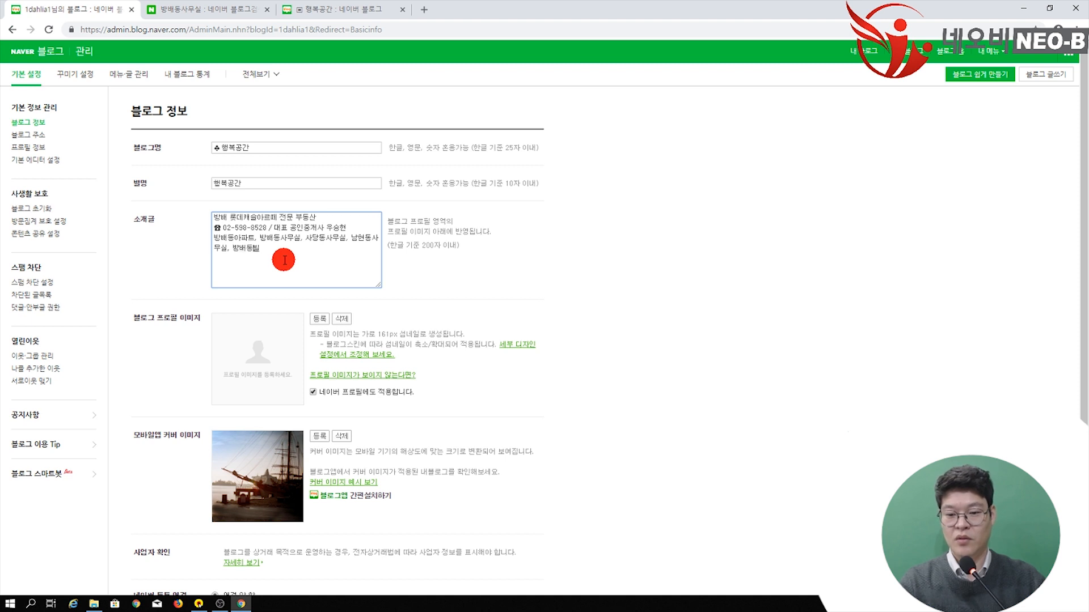
text(라를 중개합니다)
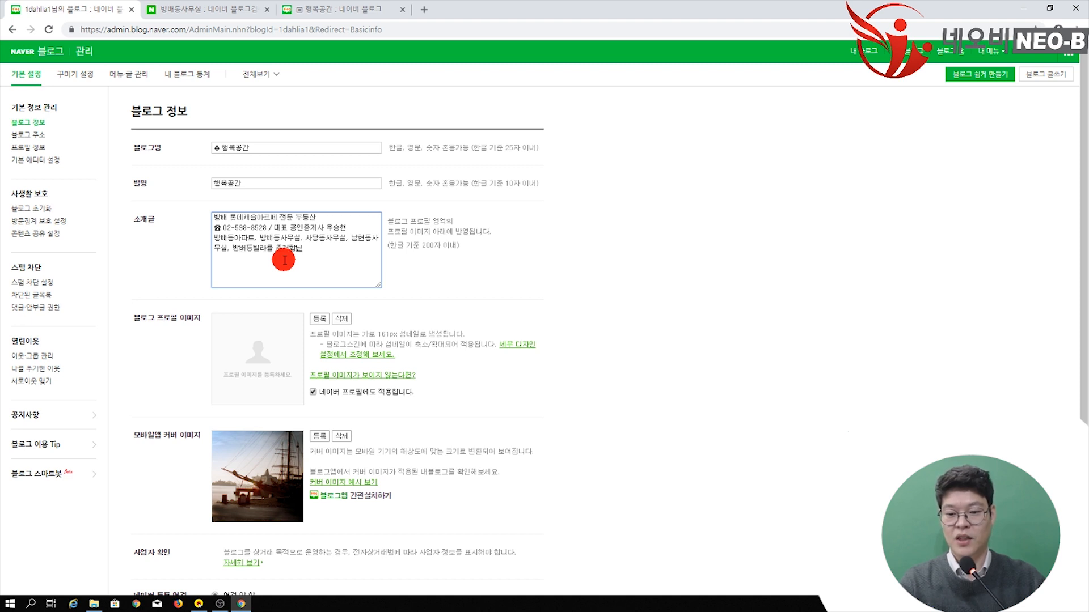
text(.)
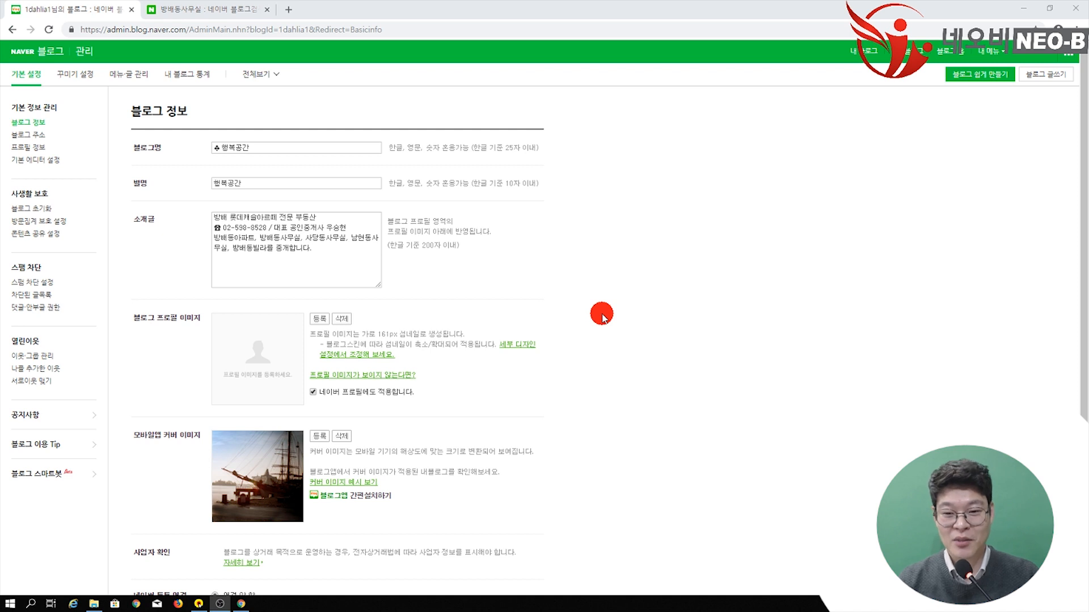
Step: Upload 사진.jpg from the desktop as the blog profile image
click(320, 318)
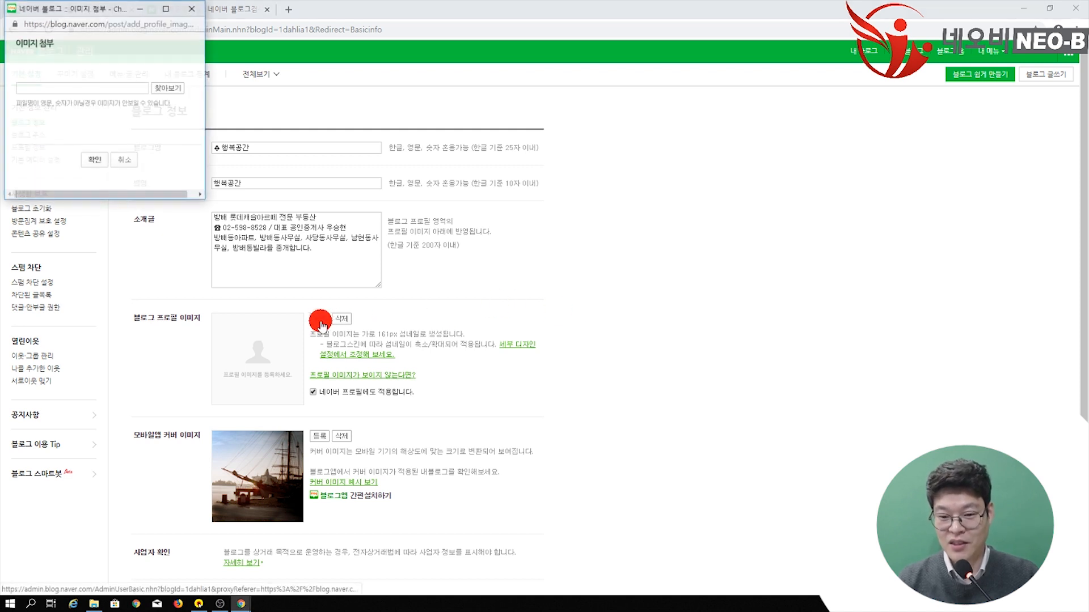
click(173, 89)
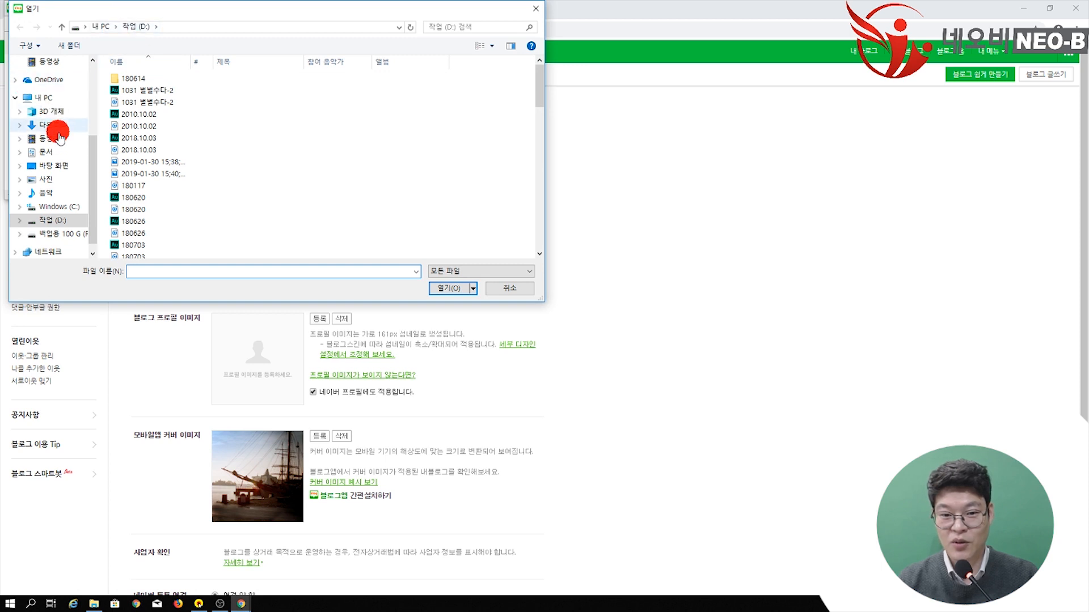
click(55, 166)
double_click(255, 111)
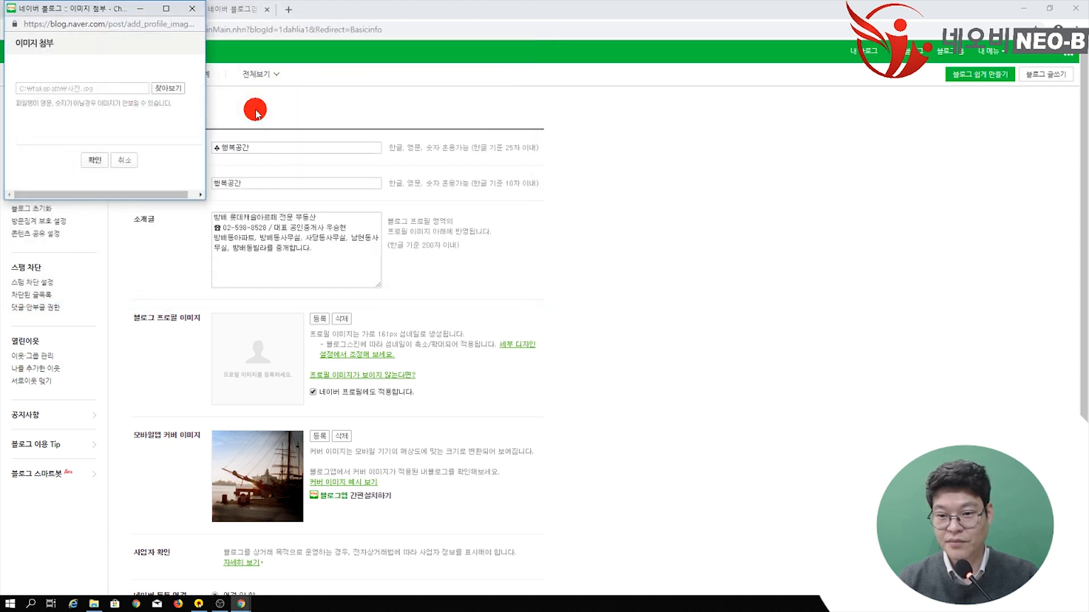
click(91, 160)
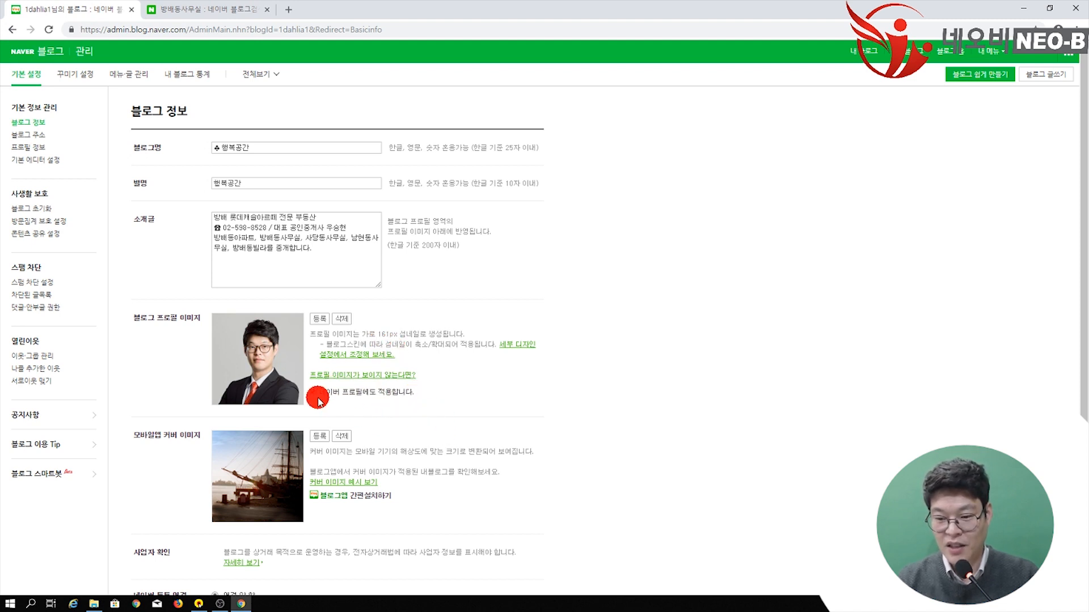
click(229, 18)
Step: Load the Naver home page in the second tab, then scroll the blog settings to its 확인 button
scroll(433, 182, up, 3)
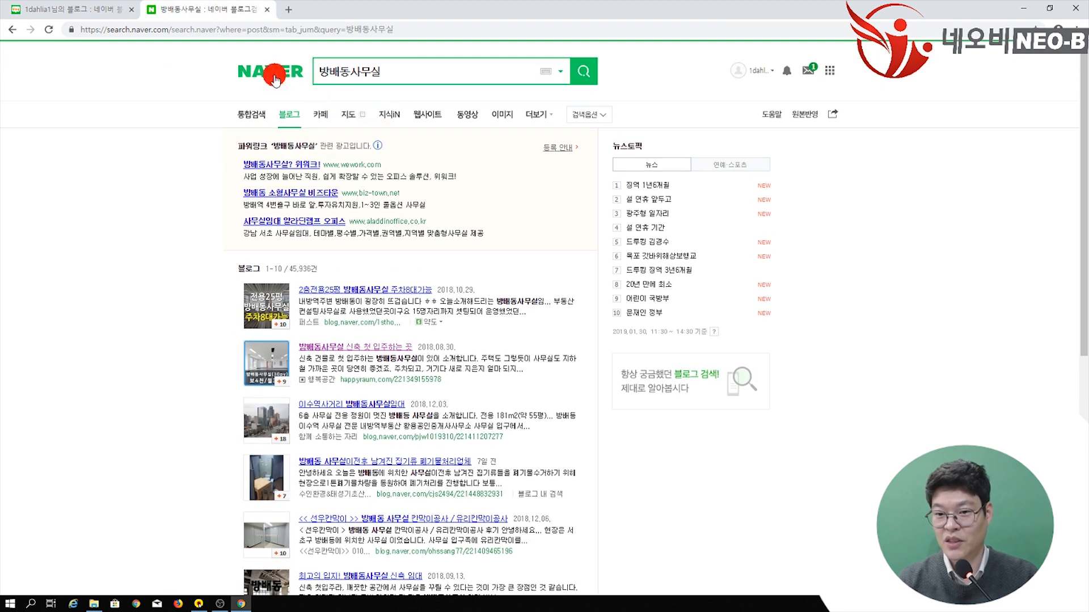
click(276, 79)
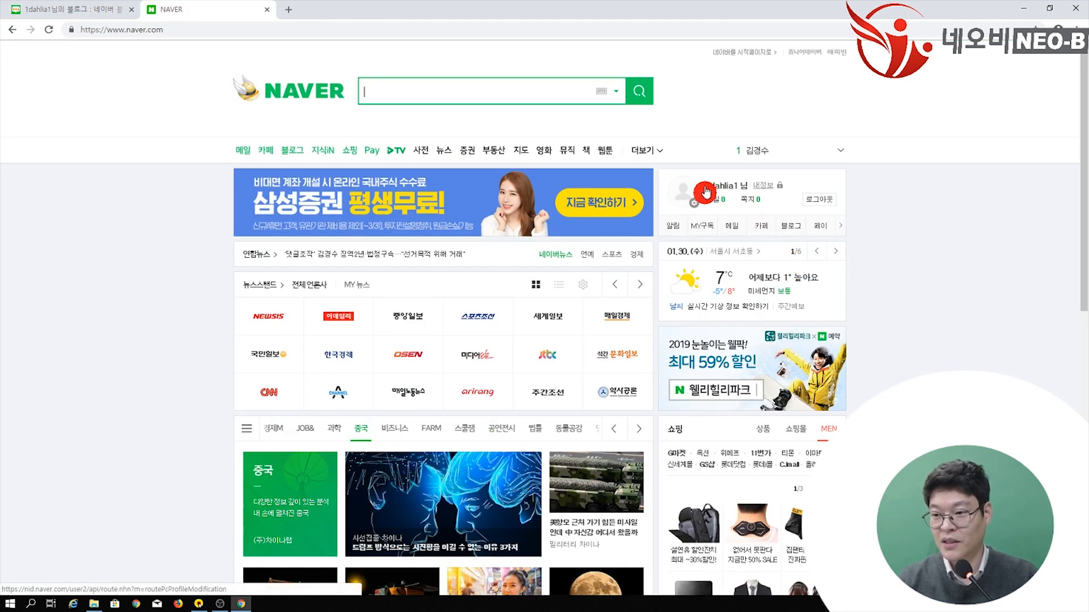
click(49, 9)
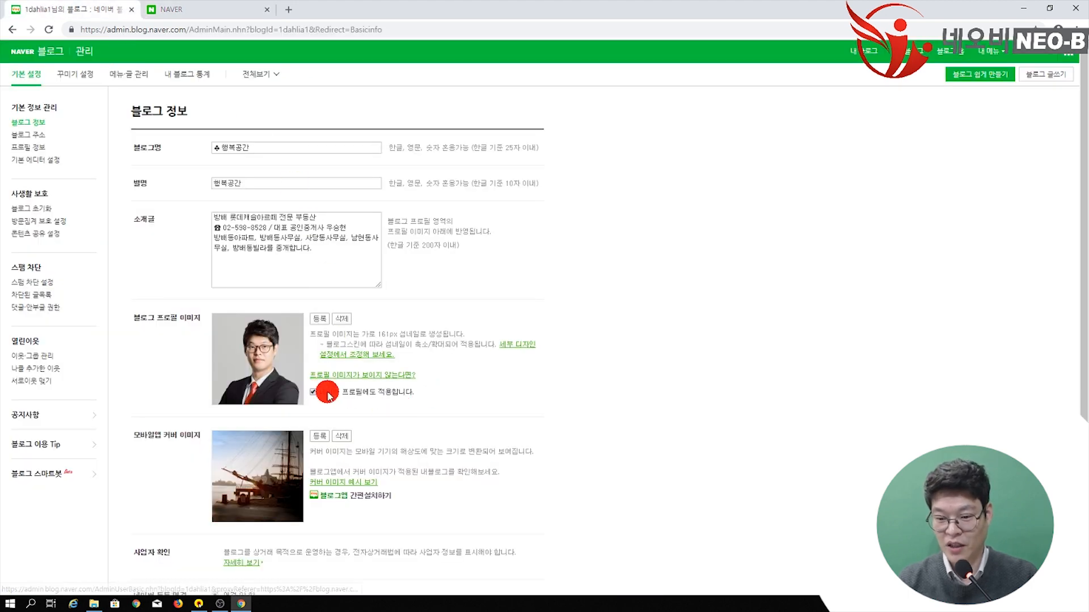
scroll(368, 392, down, 3)
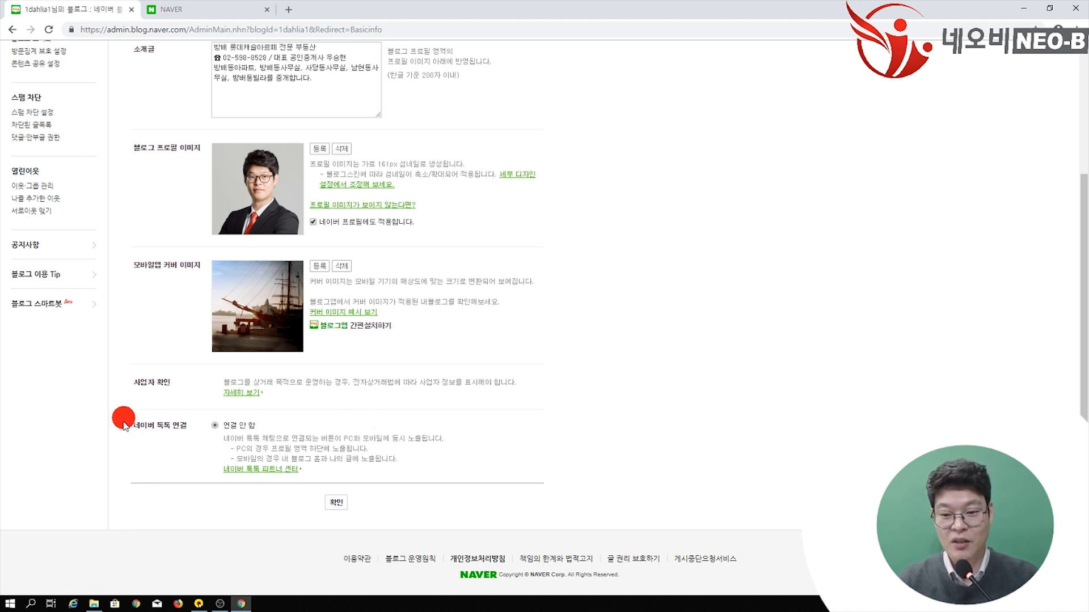
Step: Confirm the 블로그 정보 page to save the new blog name, introduction and profile photo
scroll(387, 395, up, 3)
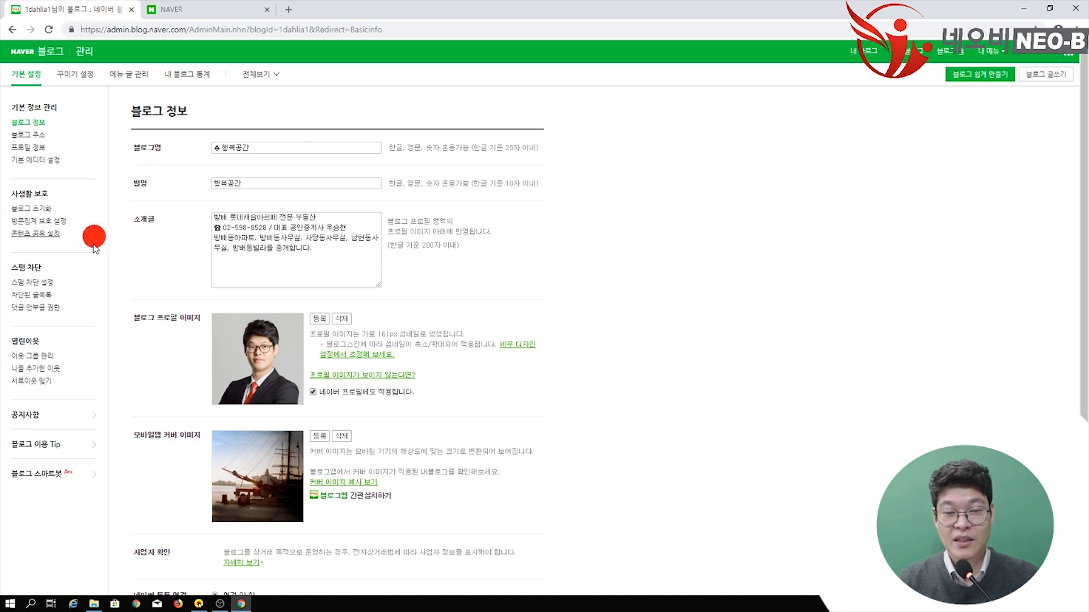
scroll(454, 360, down, 3)
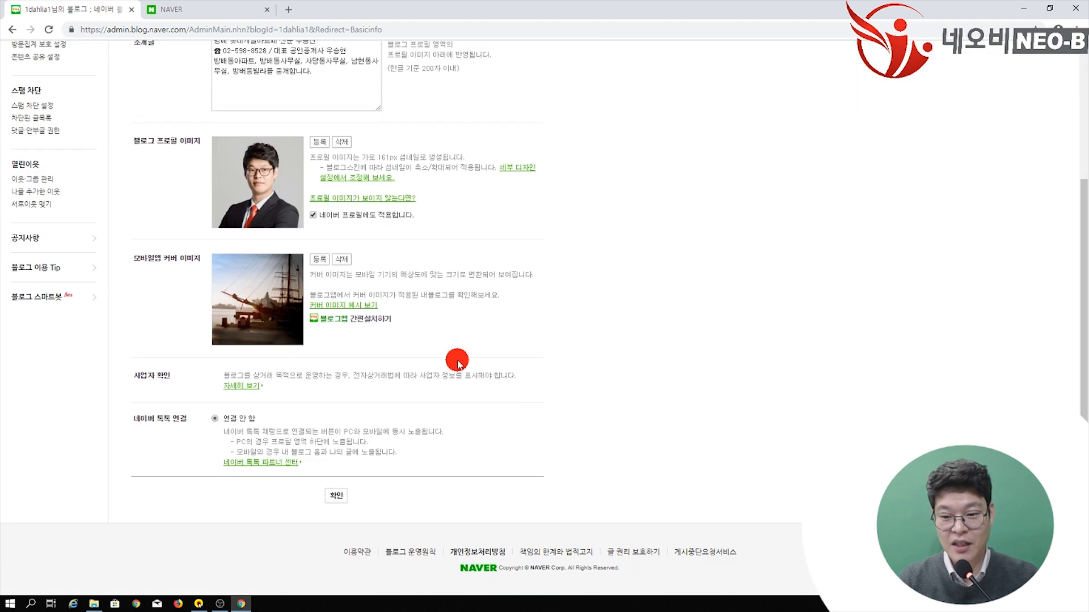
click(336, 495)
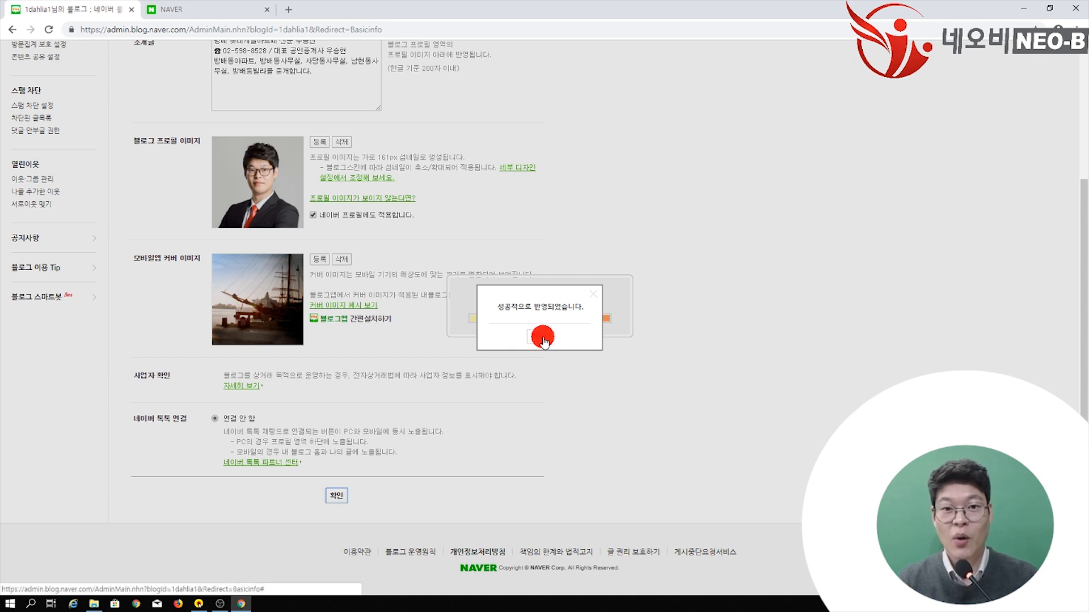
Step: Dismiss the success message and check the ♣ 행복공간 blog home for the new photo and introduction
click(542, 339)
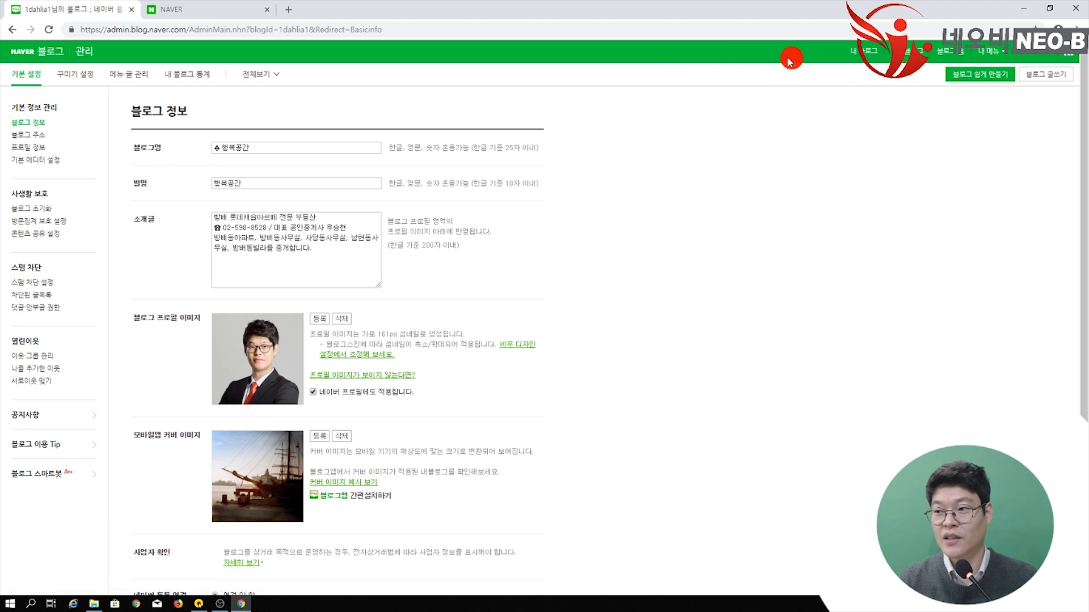
click(865, 54)
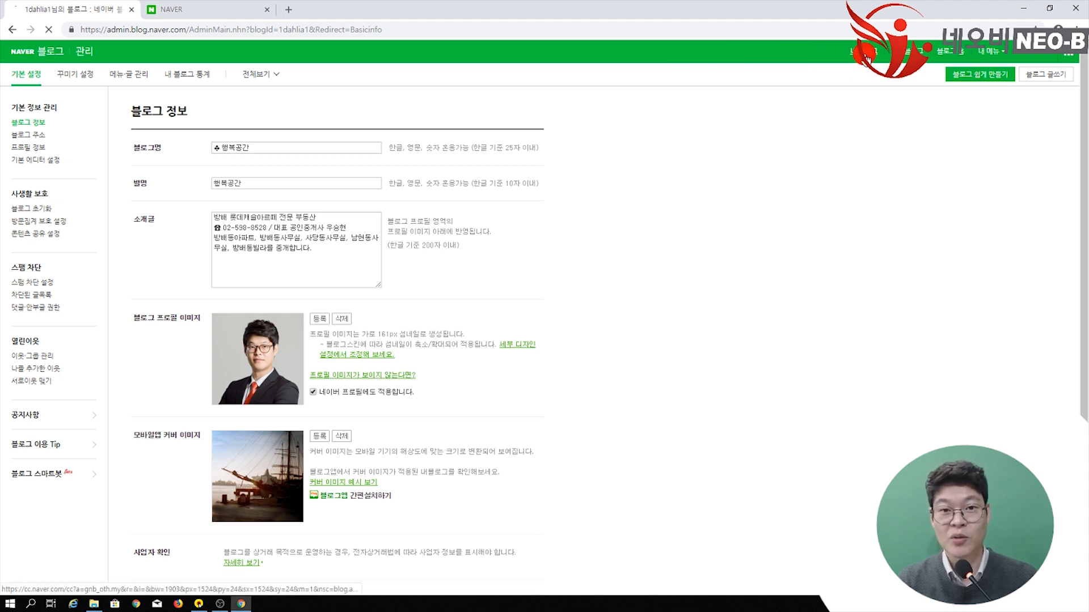
scroll(803, 306, down, 1)
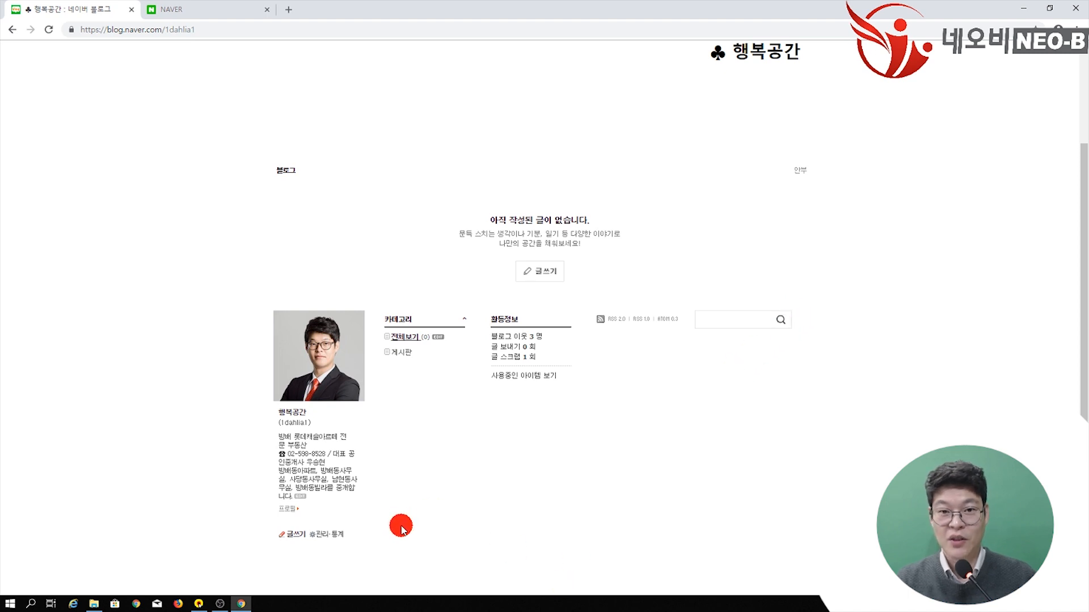